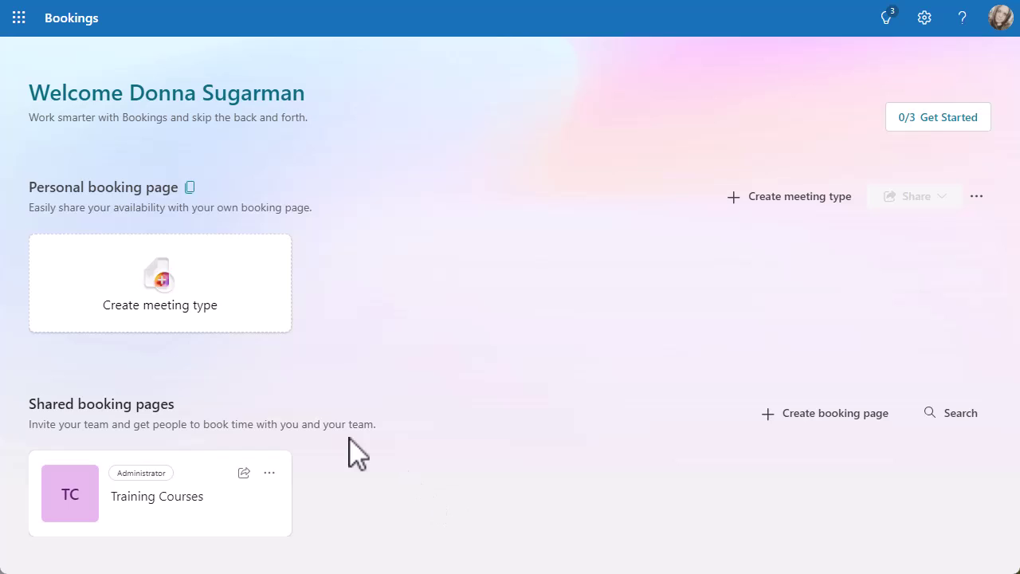
# Create a new personal meeting type titled 'Product Demo', leaving the category unset.
pyautogui.click(171, 307)
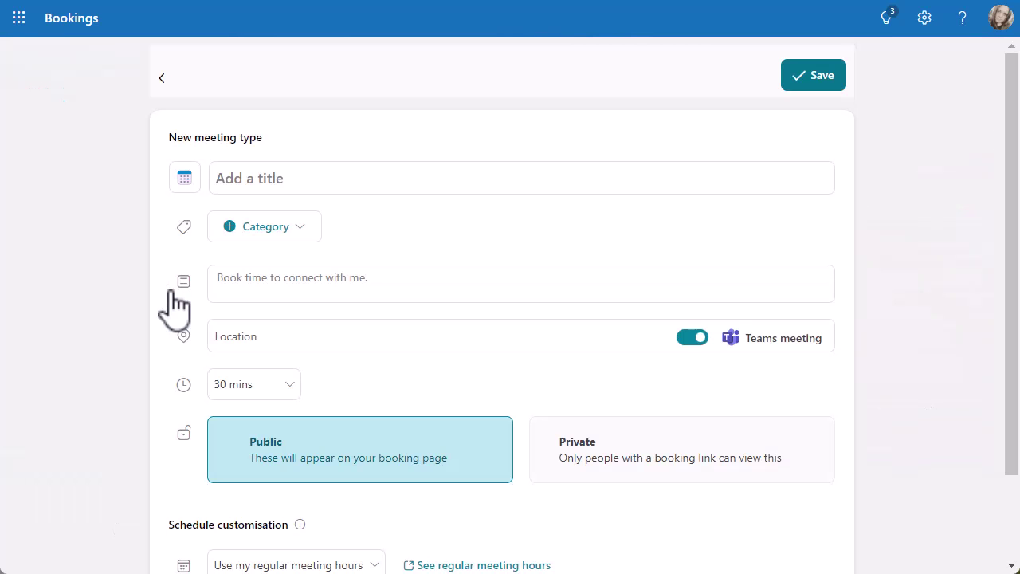
pyautogui.click(279, 178)
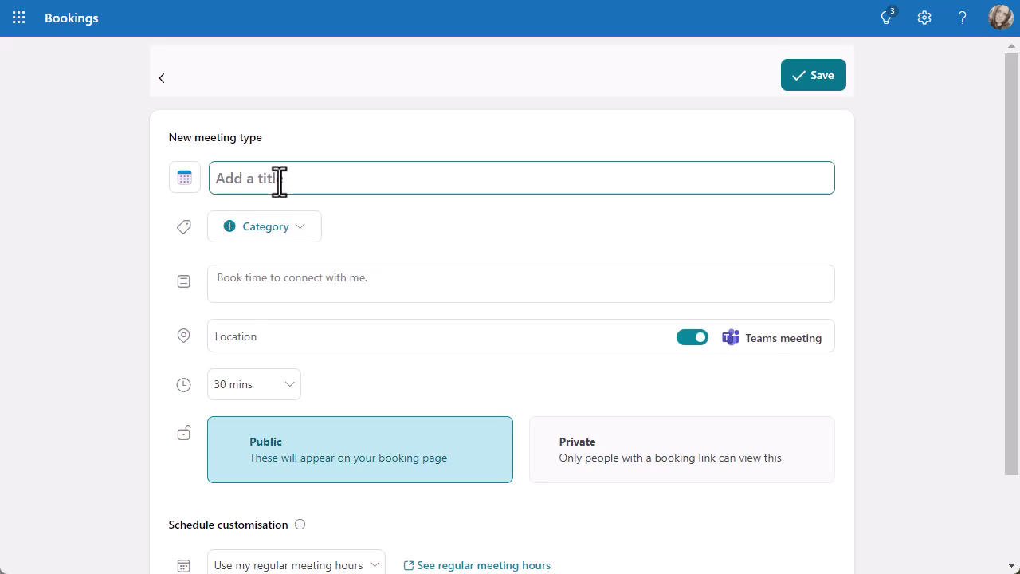
pyautogui.write('Produ')
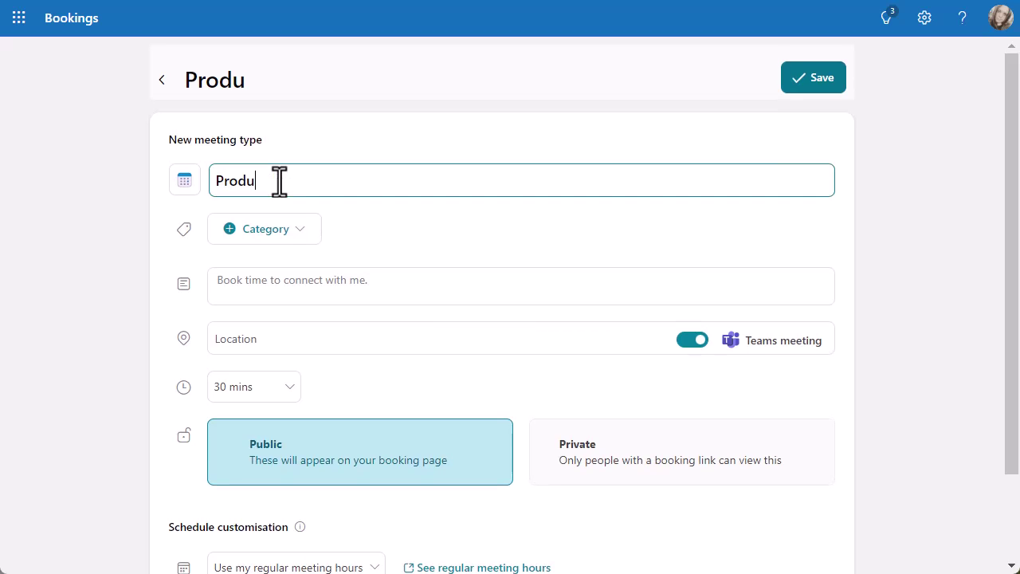
pyautogui.write('ct Demos')
pyautogui.press('BackSpace')
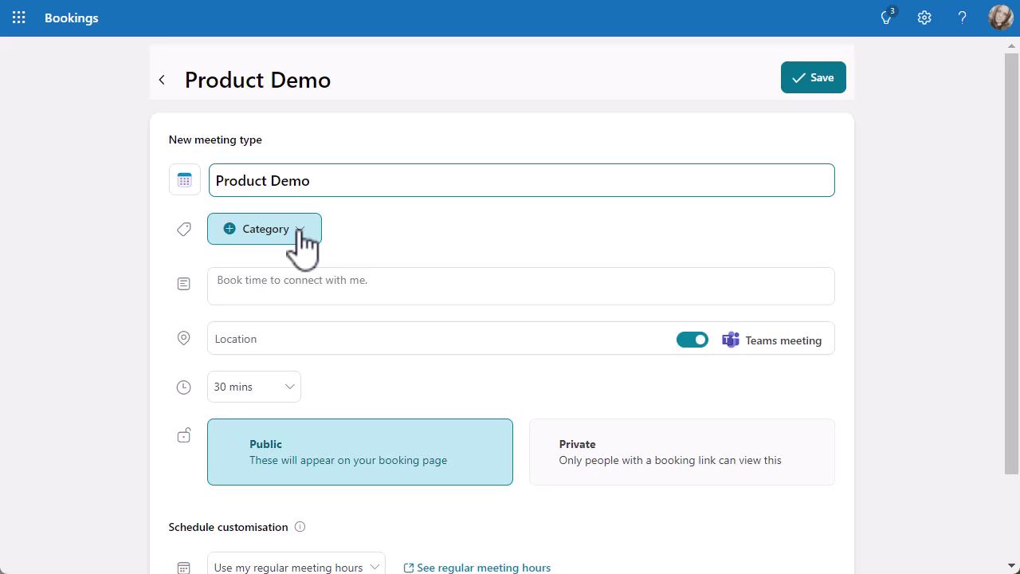
pyautogui.click(301, 231)
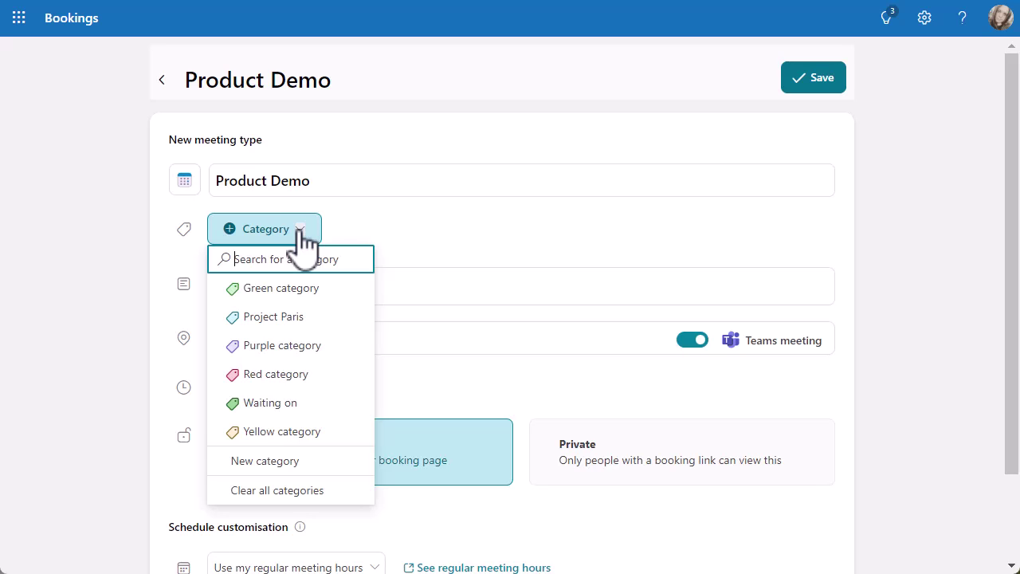
pyautogui.click(371, 225)
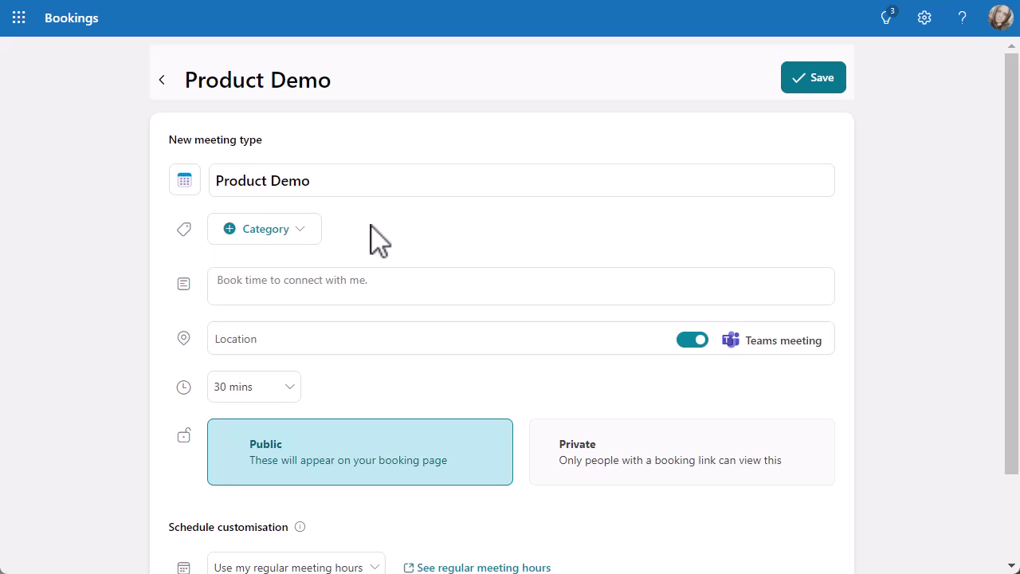
pyautogui.click(257, 291)
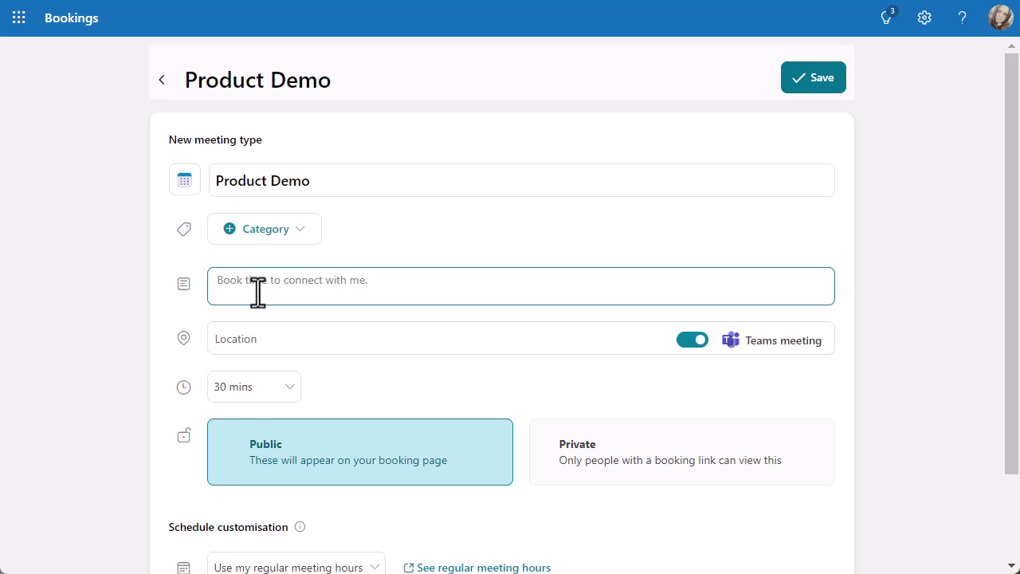
# Add the description 'Book time for a demo of the product.' and set the duration to 45 mins.
pyautogui.write('Book time for a demo of the product')
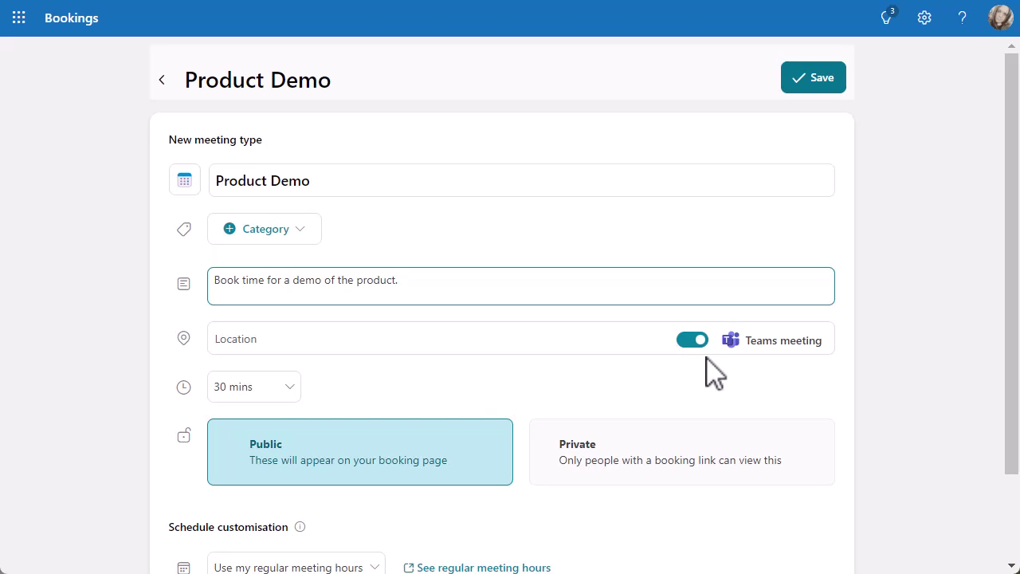
pyautogui.click(294, 388)
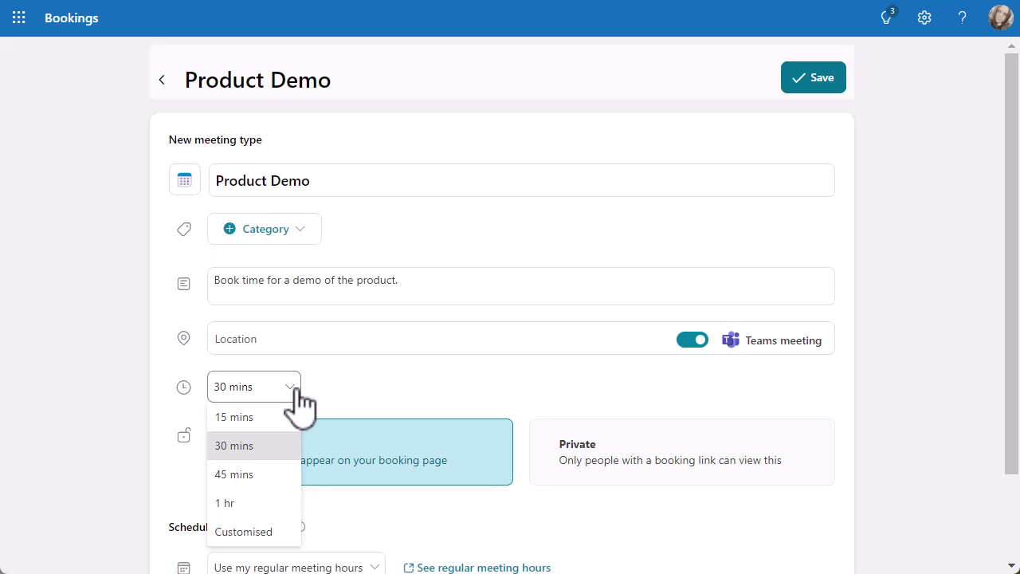
pyautogui.click(259, 474)
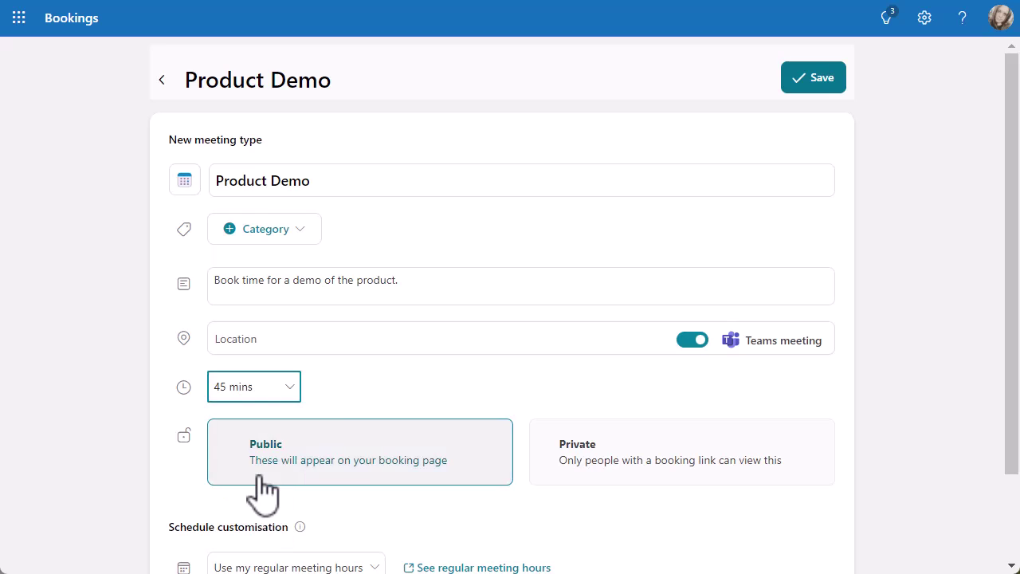
pyautogui.click(351, 405)
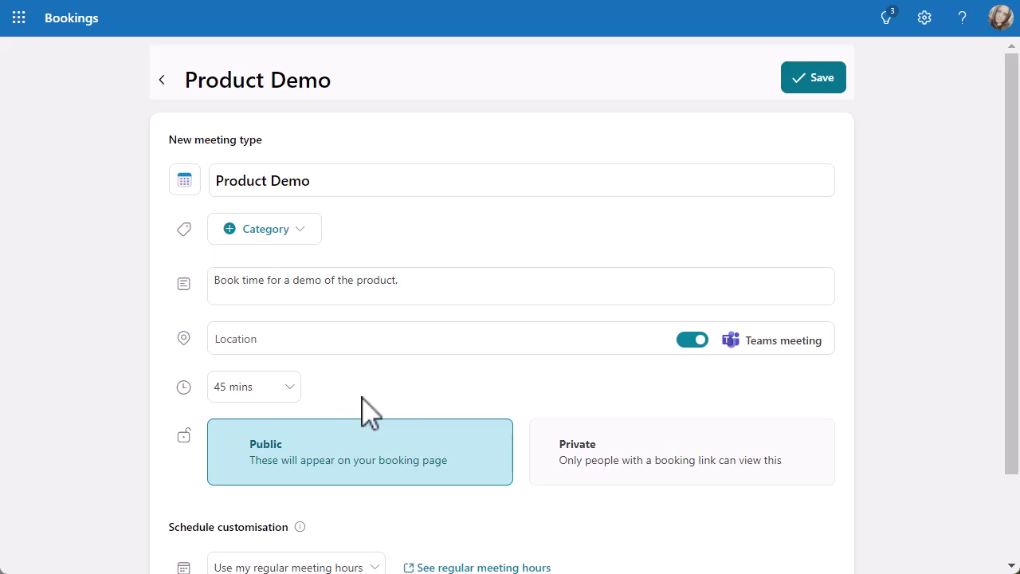
# Switch Product Demo to customised availability hours, showing the Monday–Friday 09:00–17:00 rows.
pyautogui.scroll(-1, 546, 510)
pyautogui.scroll(-1, 546, 510)
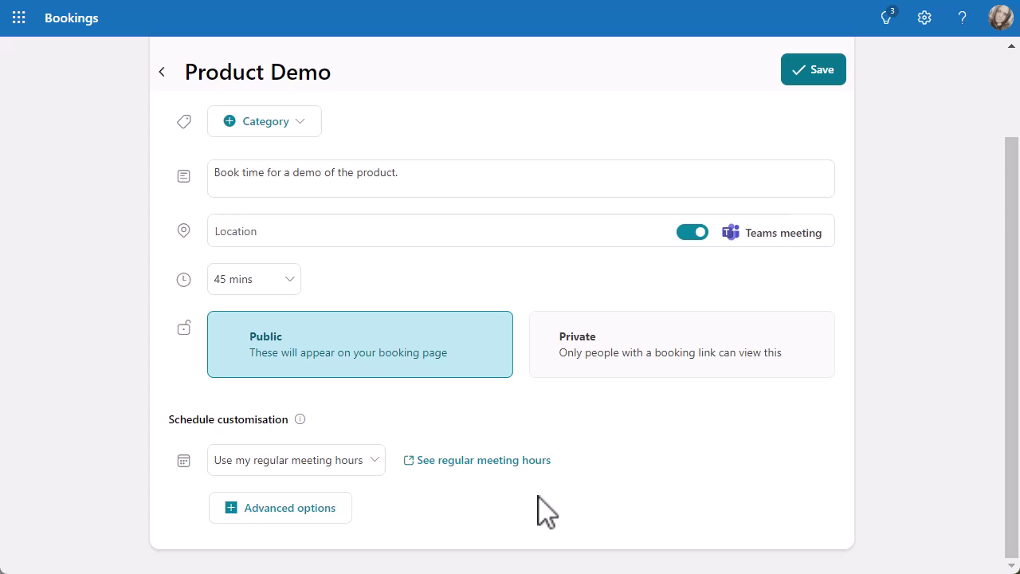
pyautogui.click(373, 463)
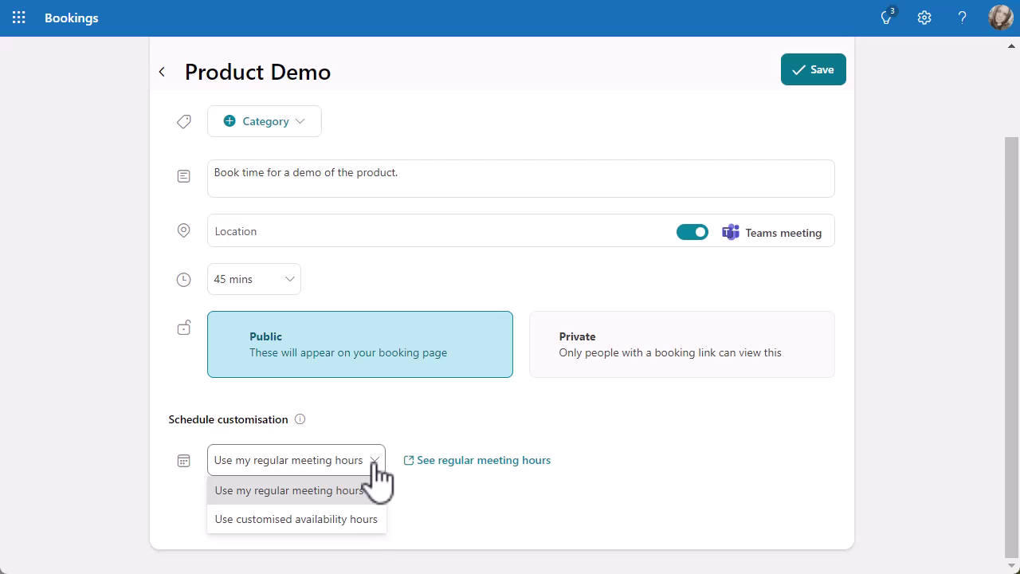
pyautogui.click(356, 519)
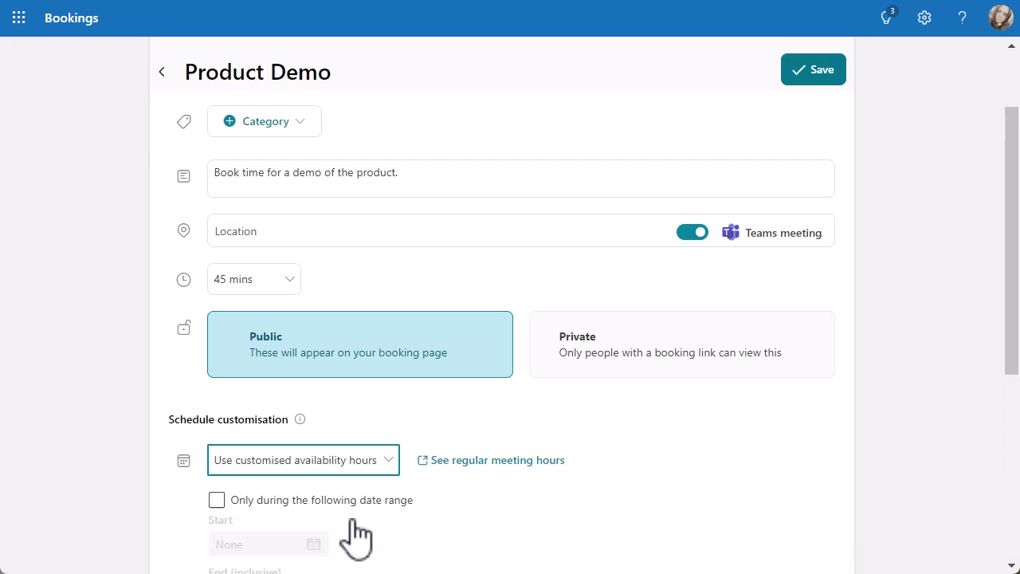
pyautogui.scroll(-3, 471, 524)
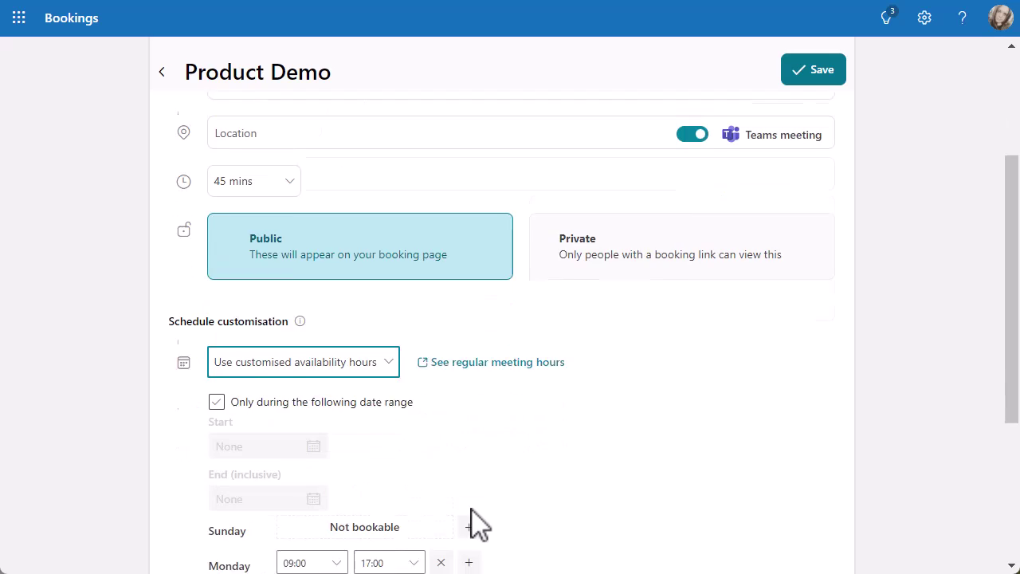
pyautogui.scroll(-1, 472, 523)
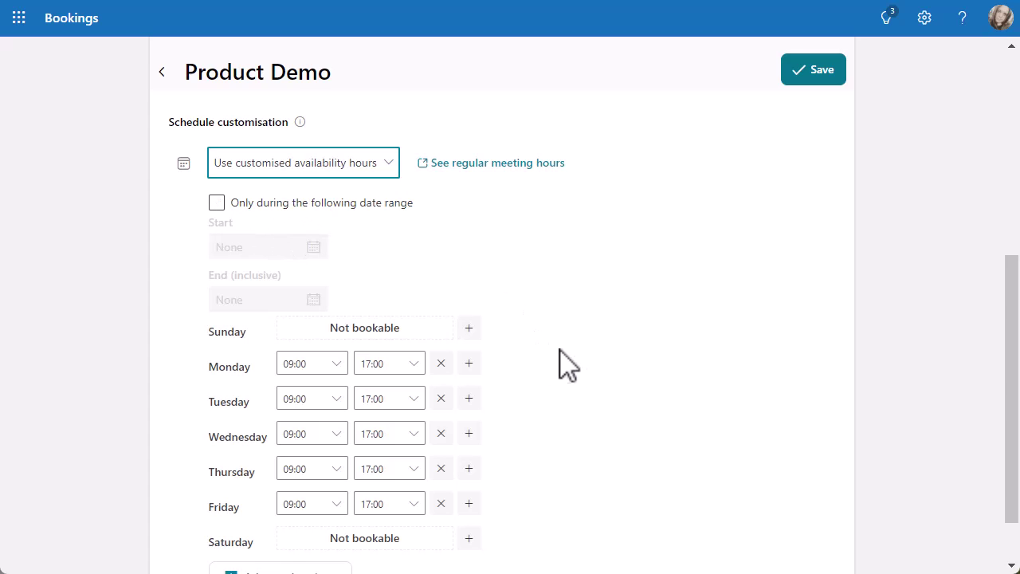
# Make Monday and Friday unbookable and set Tuesday's start time to 14:00.
pyautogui.click(441, 364)
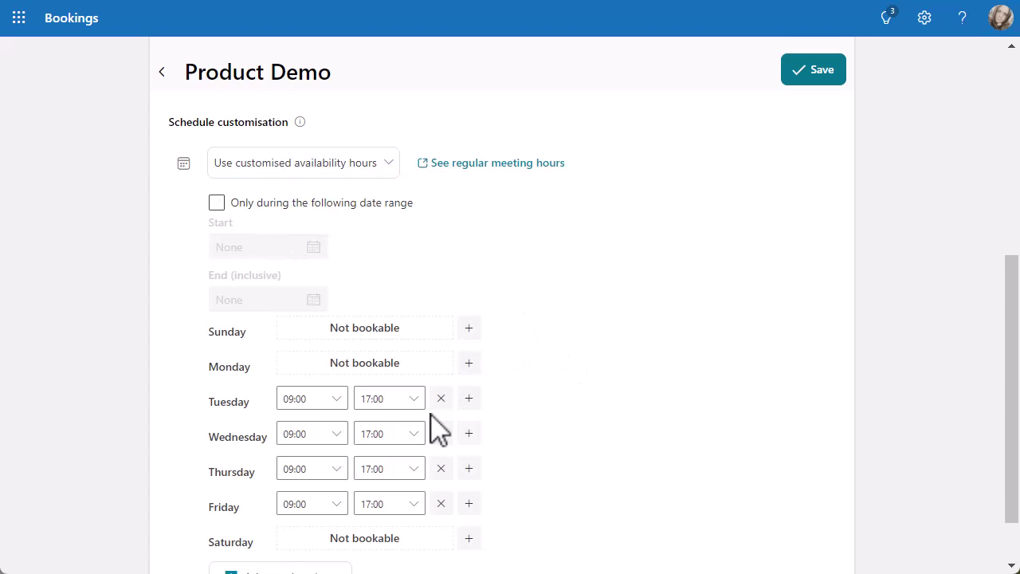
pyautogui.click(441, 504)
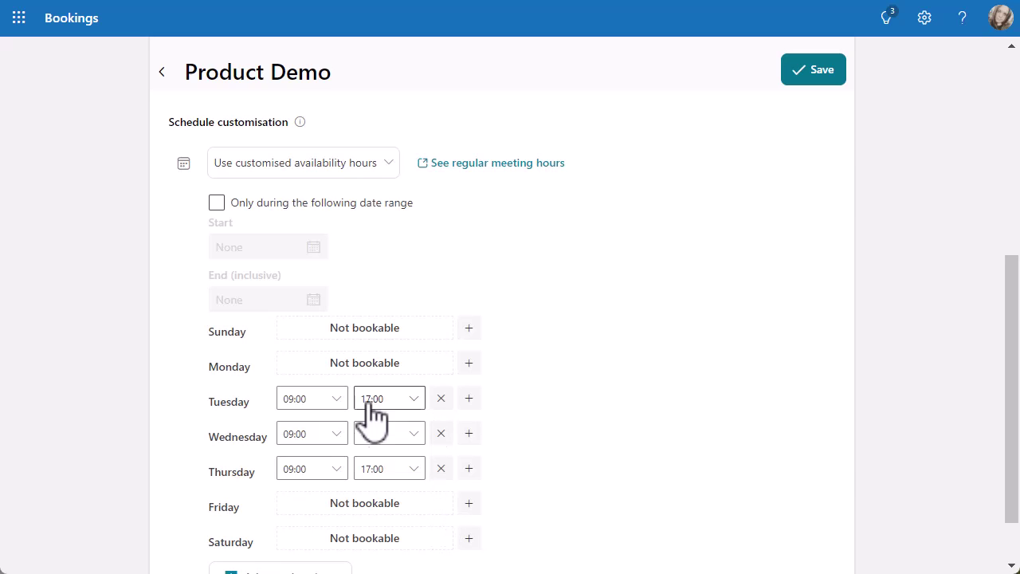
pyautogui.click(337, 399)
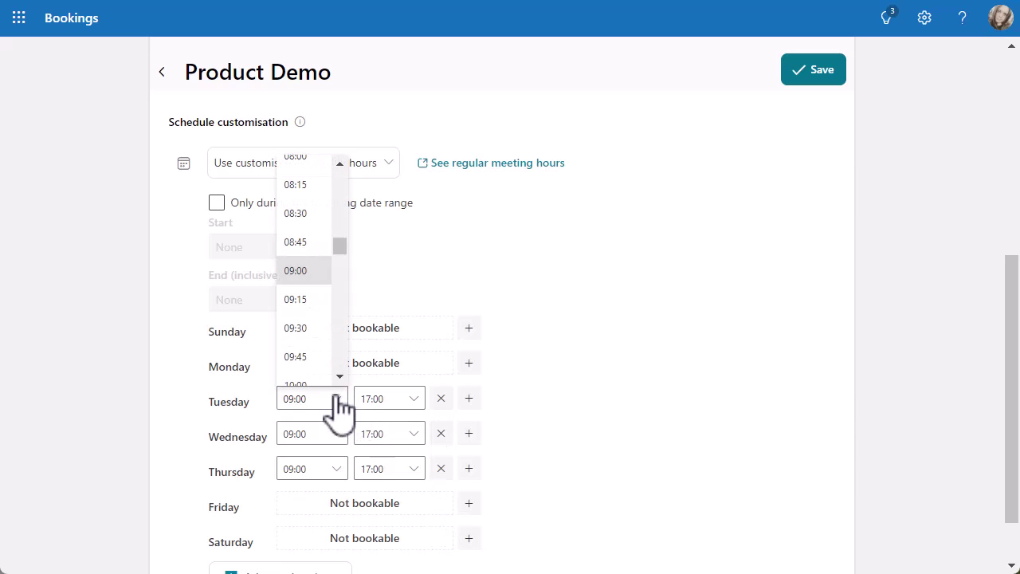
pyautogui.scroll(-3, 330, 353)
pyautogui.scroll(-3, 330, 353)
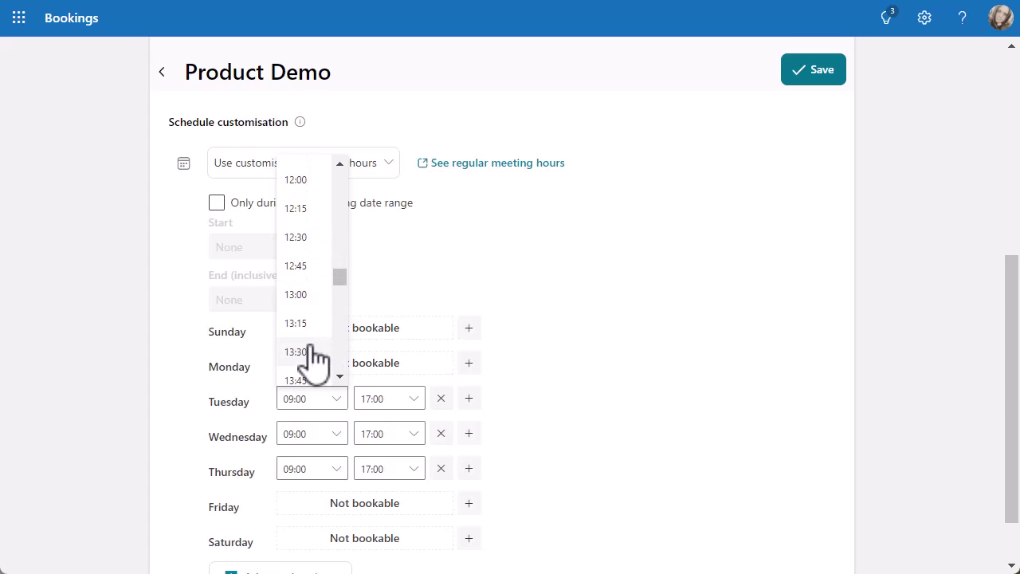
pyautogui.scroll(-1, 312, 350)
pyautogui.click(303, 342)
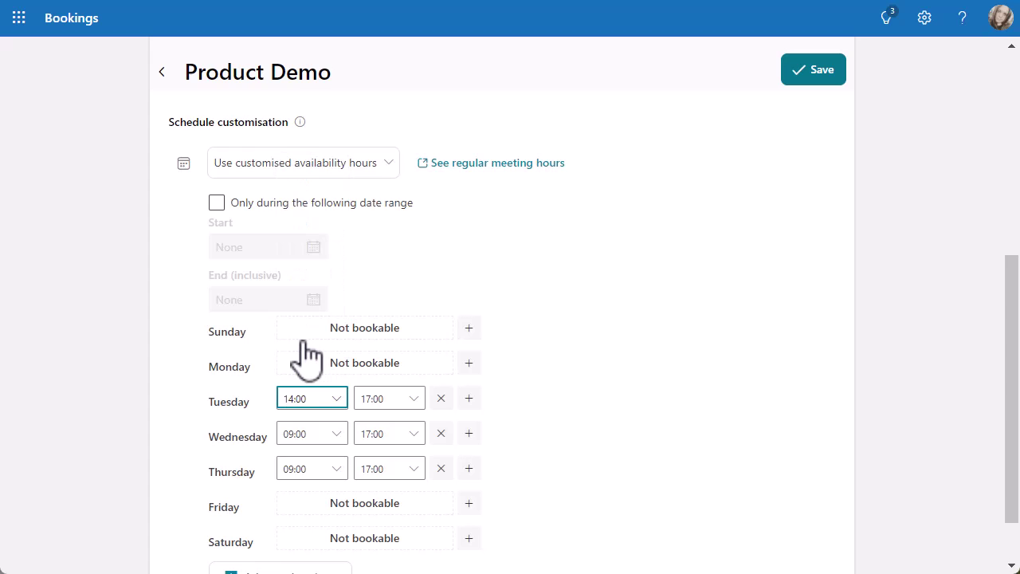
# Set Wednesday's and Thursday's start times to 14:00, keeping the 17:00 end.
pyautogui.click(338, 433)
pyautogui.scroll(-6, 327, 414)
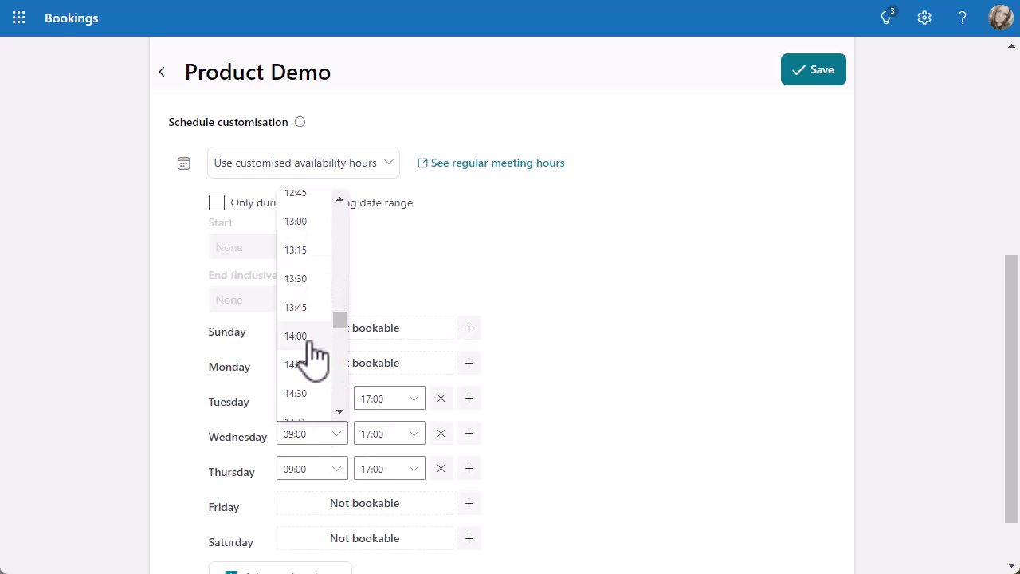
pyautogui.click(309, 335)
pyautogui.click(336, 469)
pyautogui.scroll(-5, 331, 403)
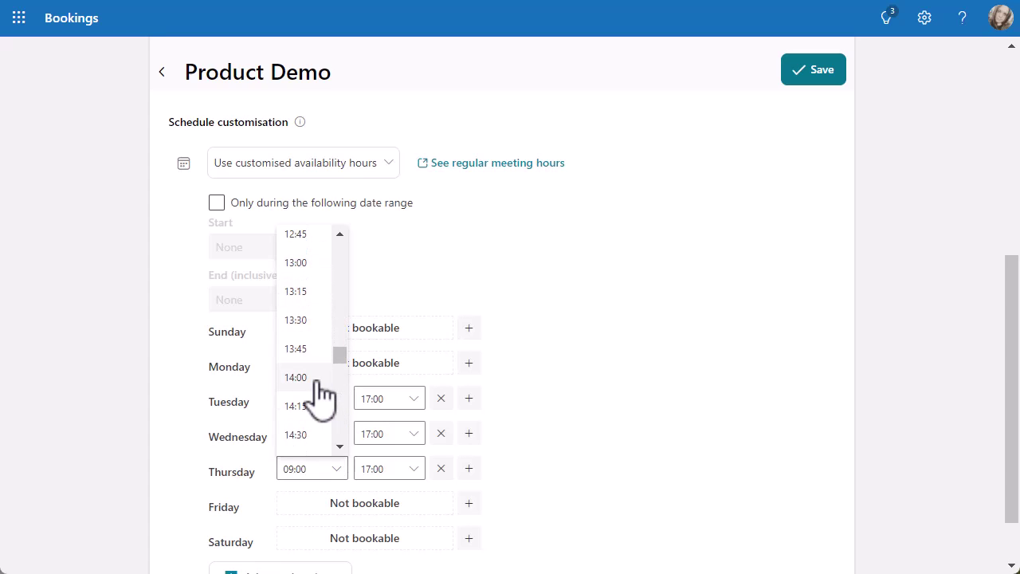
pyautogui.click(320, 379)
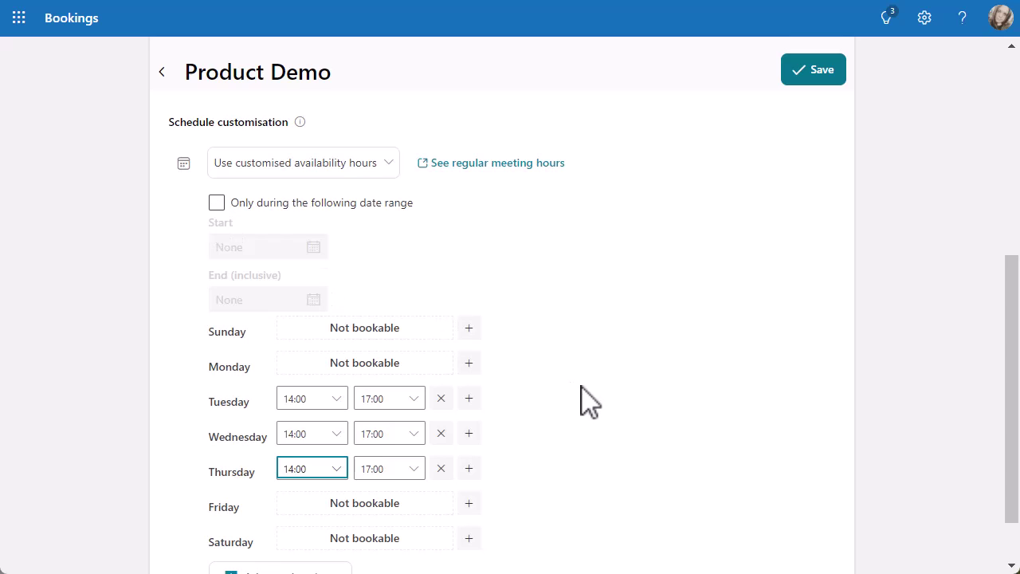
# Expand Product Demo's Advanced options to show the buffer, start-time and lead-time settings.
pyautogui.scroll(-1, 590, 402)
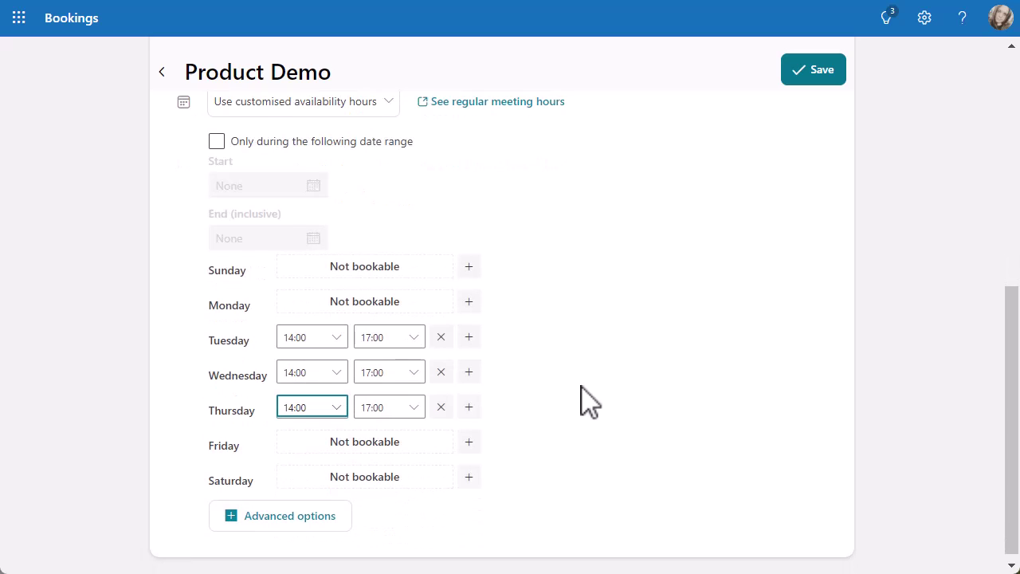
pyautogui.scroll(-1, 588, 403)
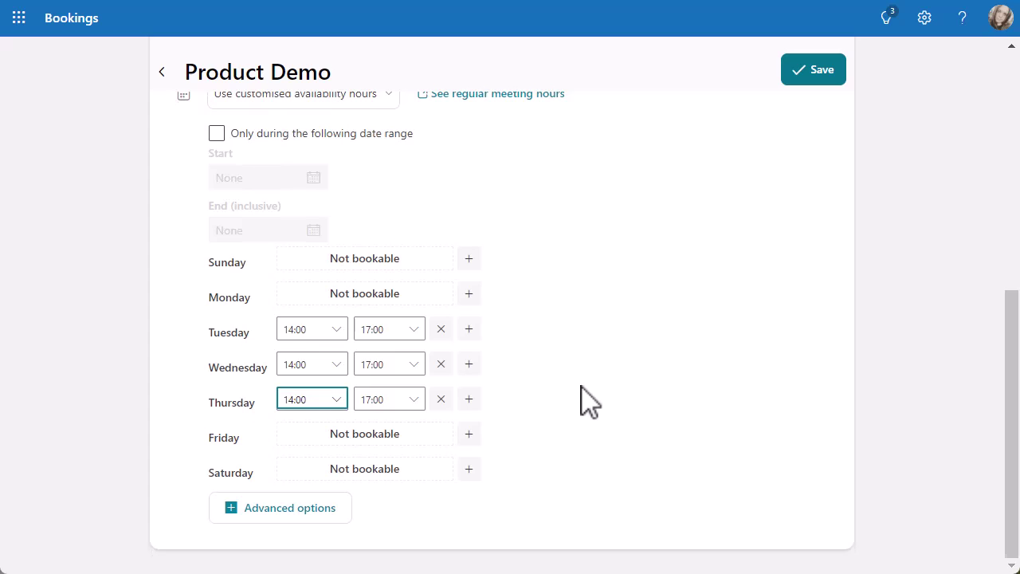
pyautogui.click(292, 516)
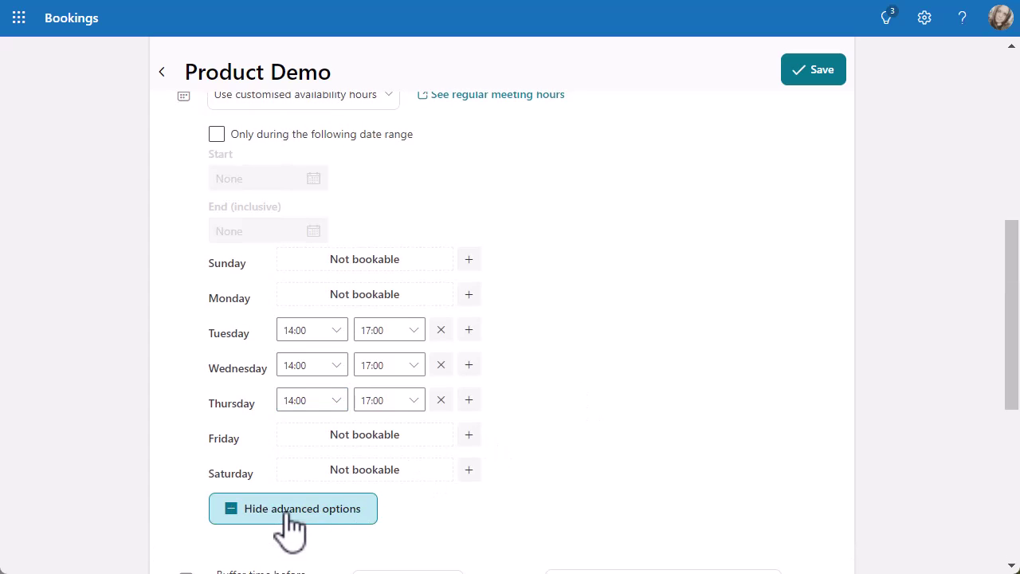
pyautogui.scroll(-3, 632, 502)
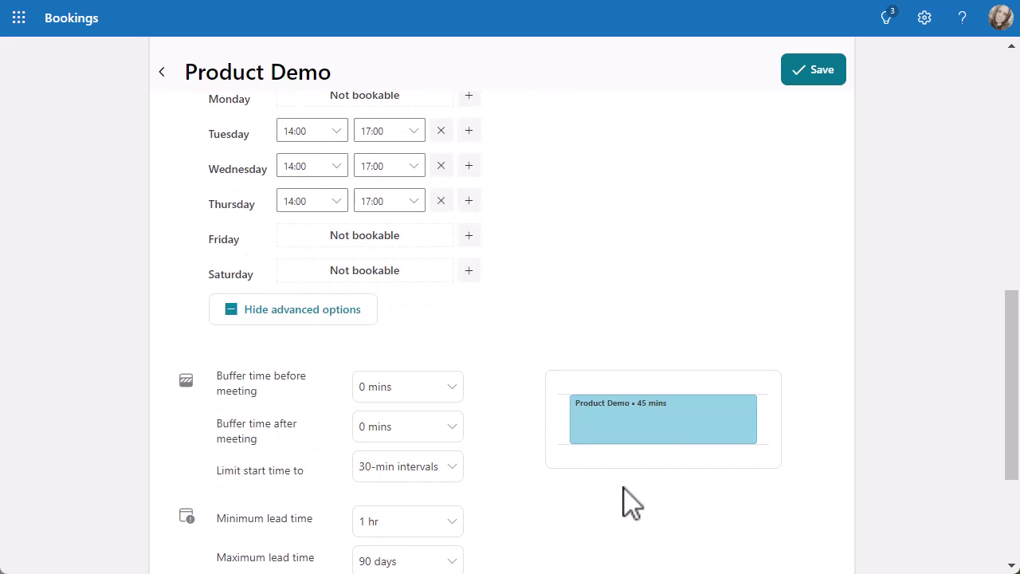
pyautogui.scroll(-2, 632, 502)
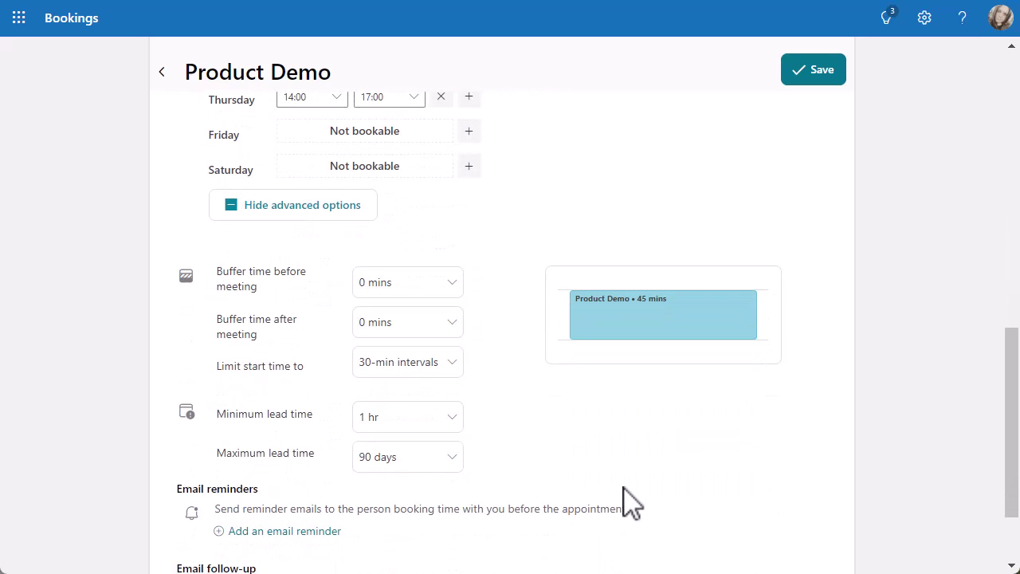
pyautogui.scroll(-1, 632, 502)
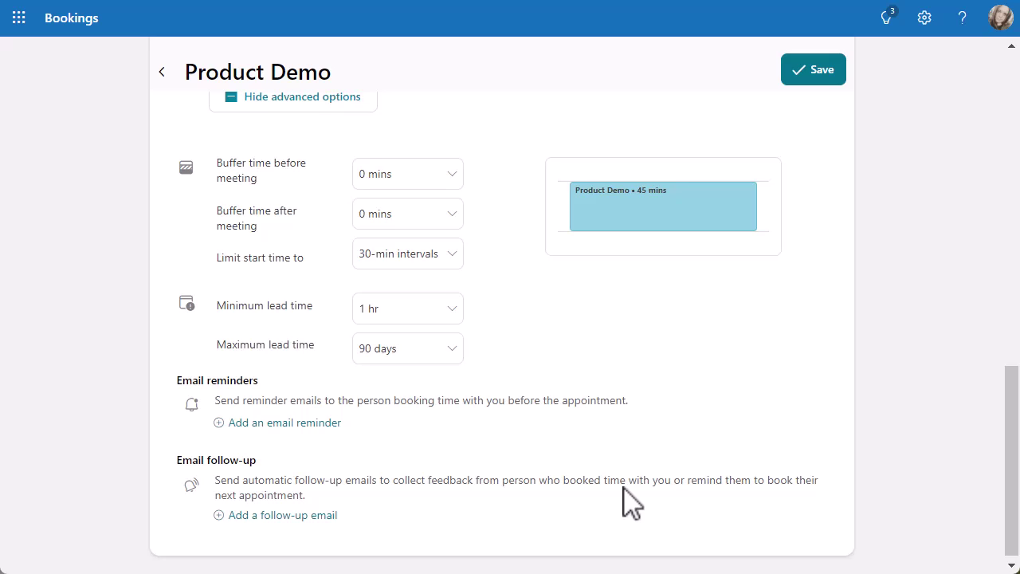
# Set both the before-meeting and after-meeting buffer times to 15 mins.
pyautogui.click(452, 197)
pyautogui.click(412, 289)
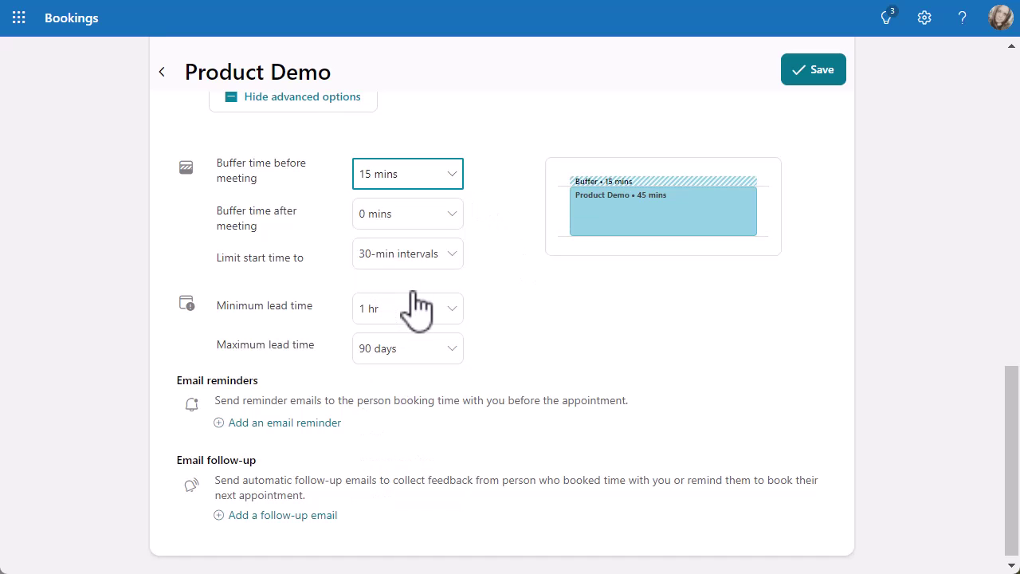
pyautogui.click(453, 225)
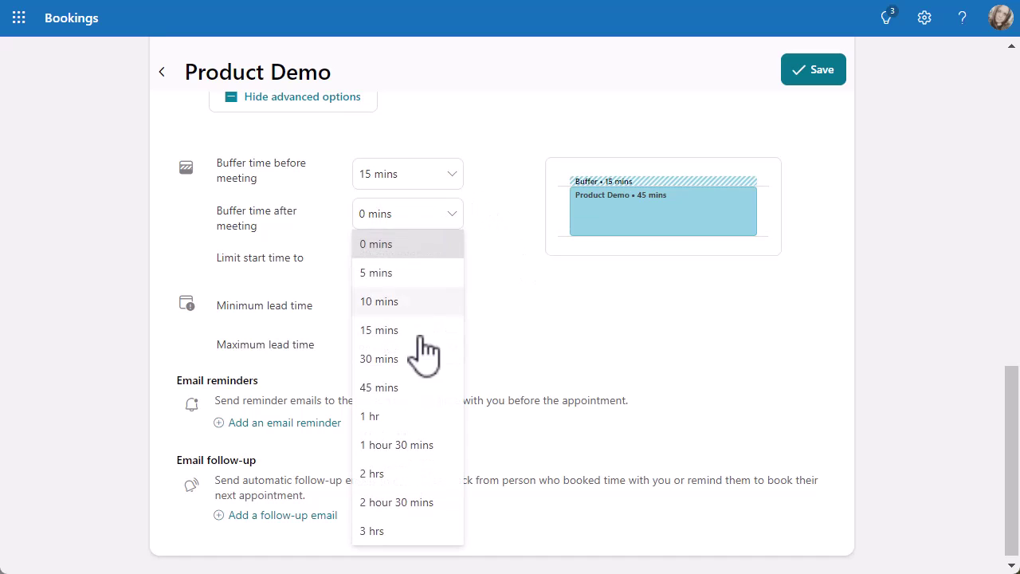
pyautogui.click(412, 333)
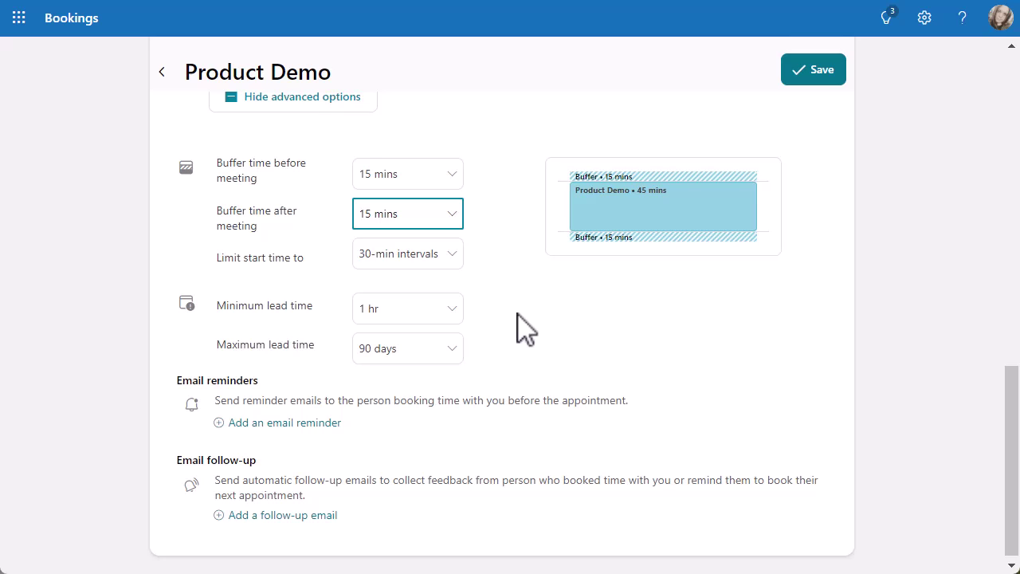
# Set Product Demo's minimum lead time to 2 days.
pyautogui.click(451, 319)
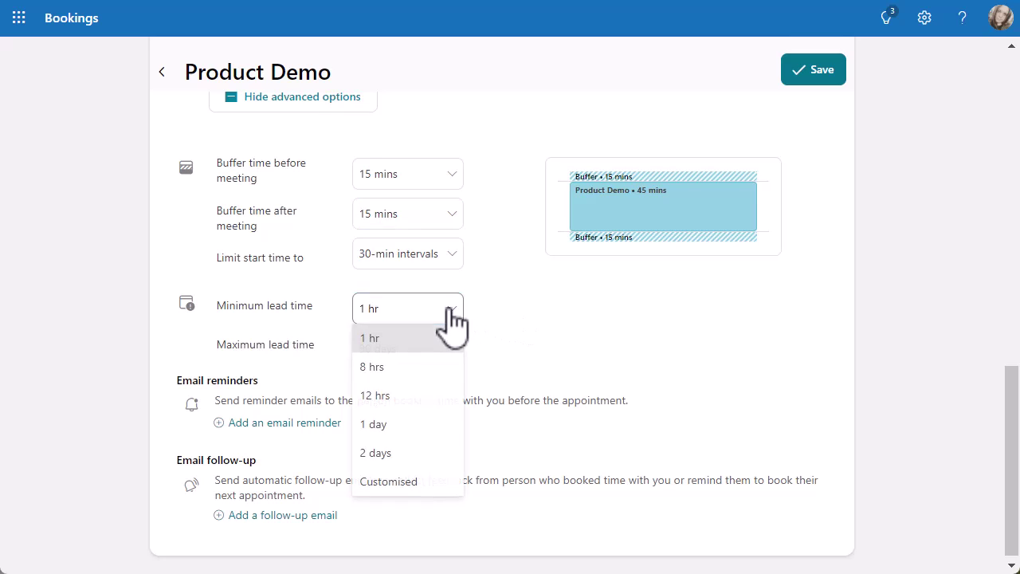
pyautogui.click(419, 456)
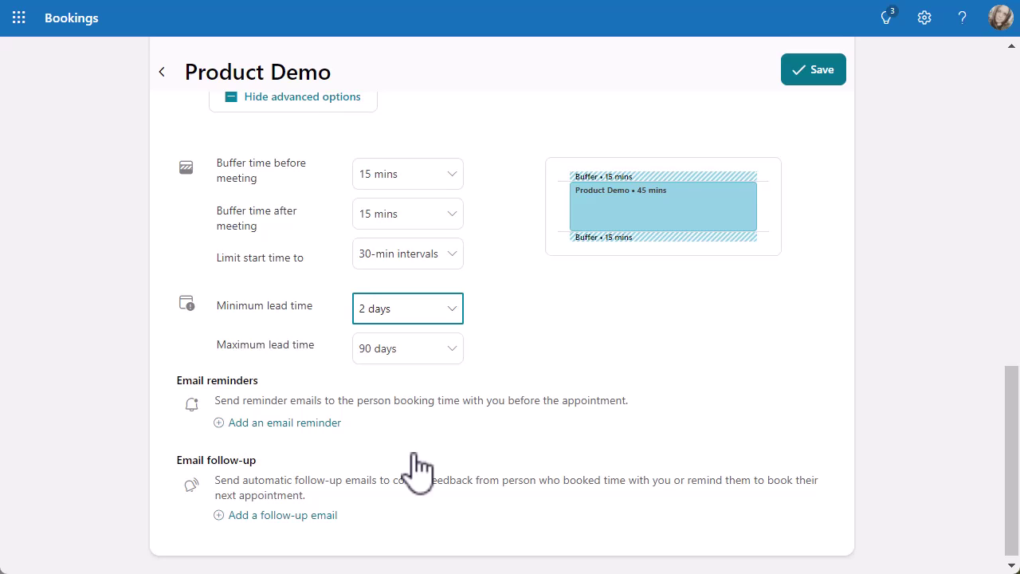
# Save Product Demo, then delete the duplicate Product Demo meeting type from the home page.
pyautogui.click(806, 80)
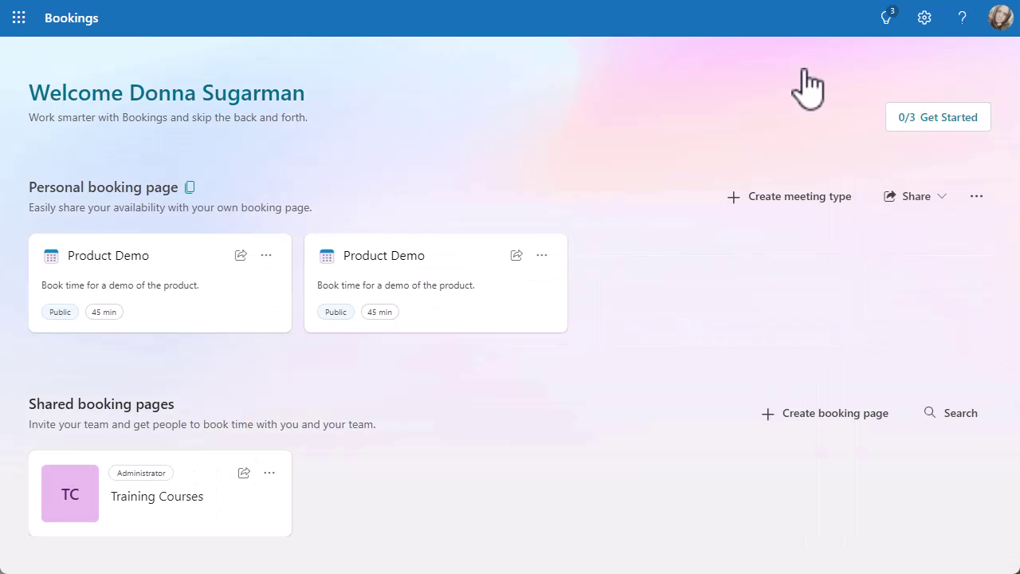
pyautogui.click(542, 257)
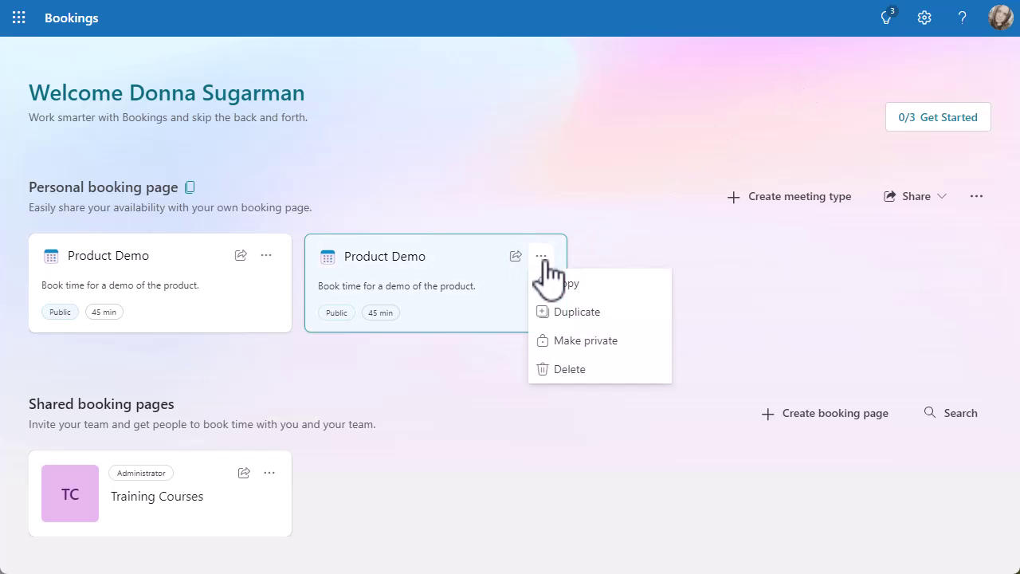
pyautogui.click(571, 371)
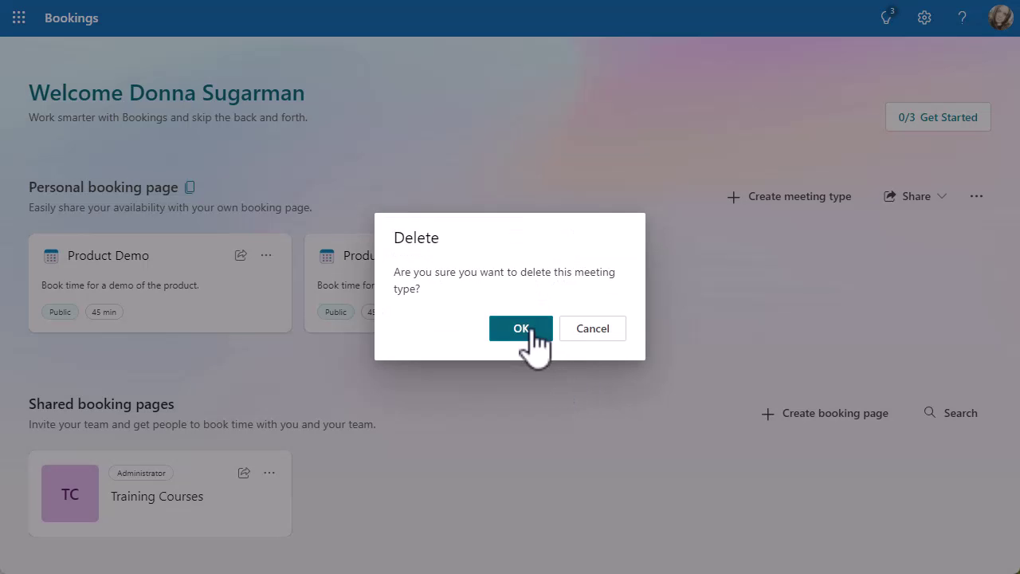
pyautogui.click(526, 333)
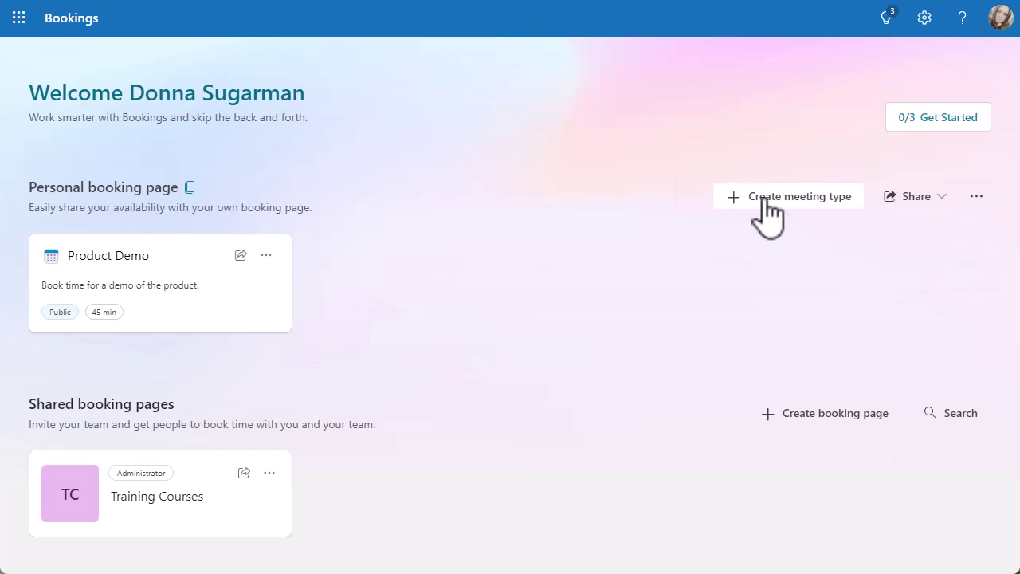
# Create a new meeting type titled 'Weekly catchup'.
pyautogui.click(766, 203)
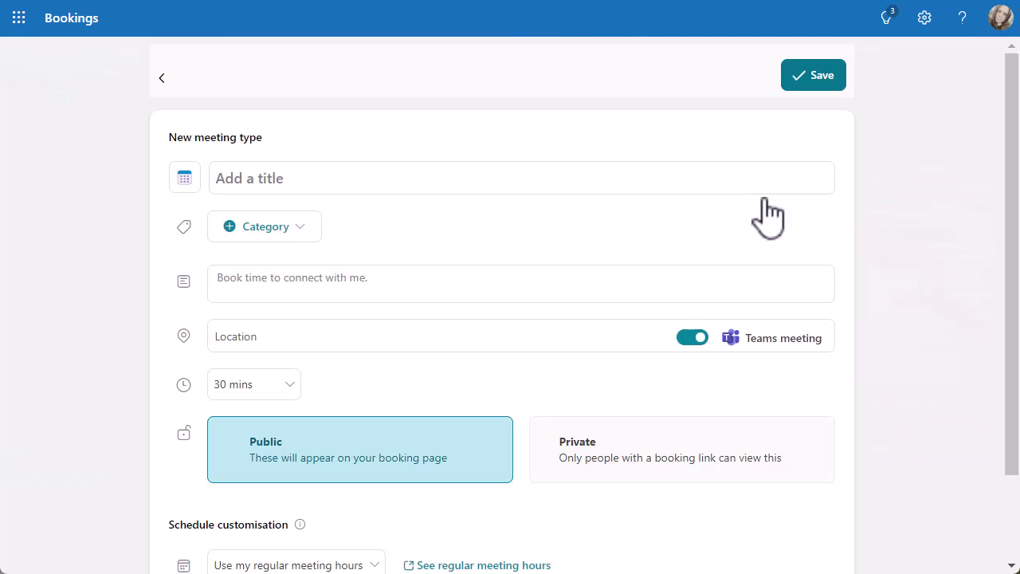
pyautogui.click(289, 182)
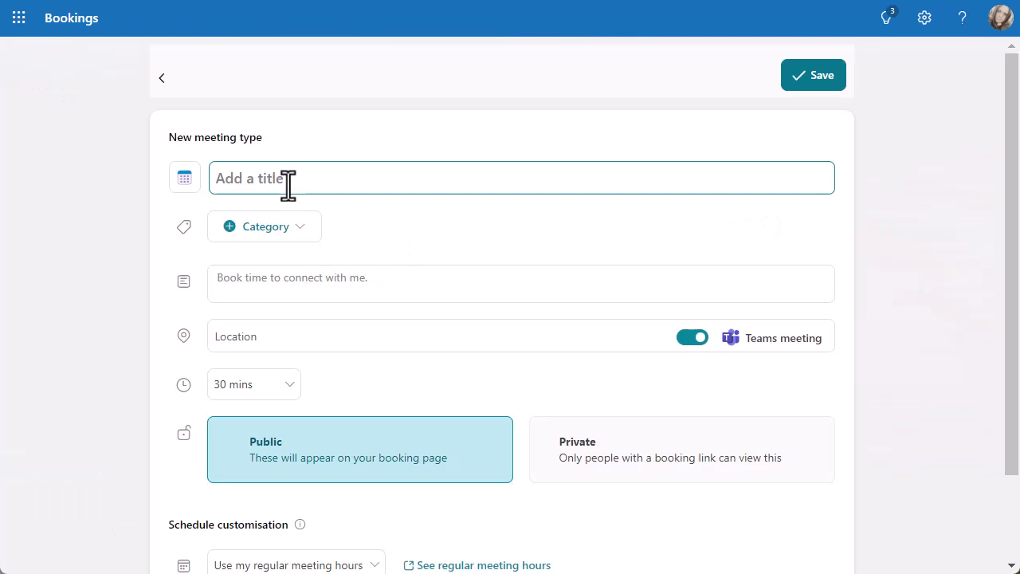
pyautogui.write('Weekly catchup')
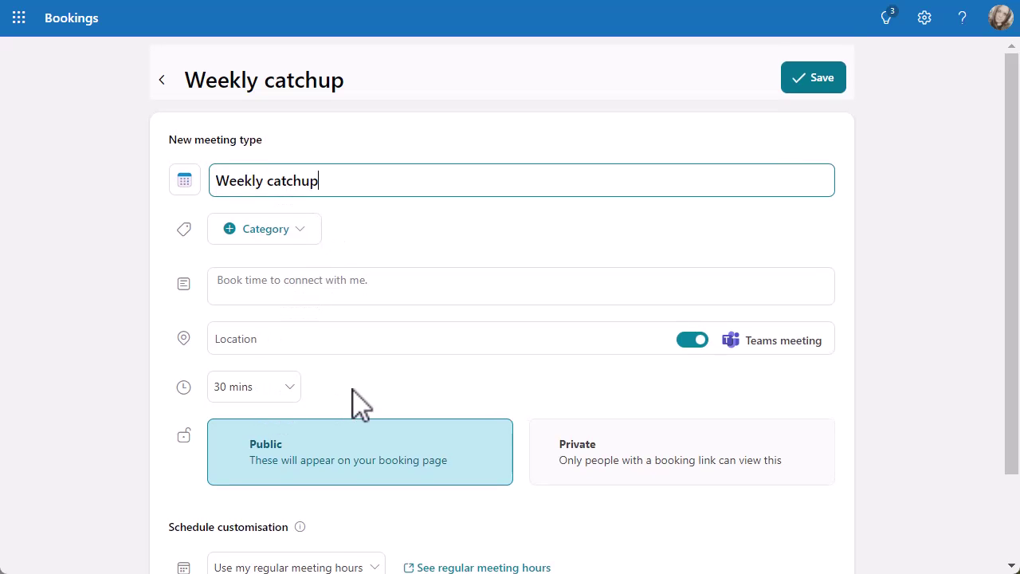
# Set Weekly catchup's minimum lead time to 1 day and save it.
pyautogui.scroll(-2, 359, 405)
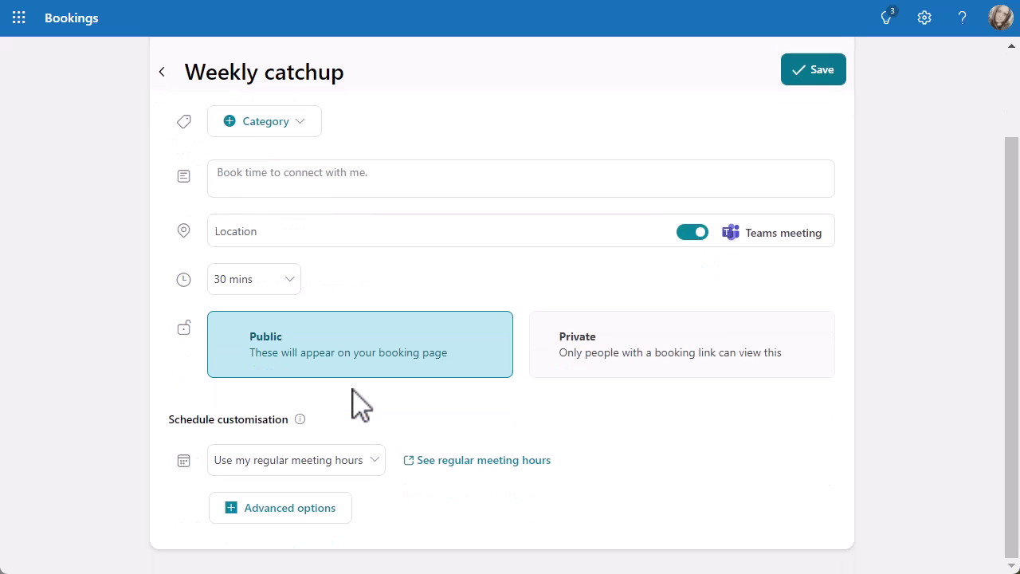
pyautogui.click(289, 515)
pyautogui.scroll(-5, 476, 558)
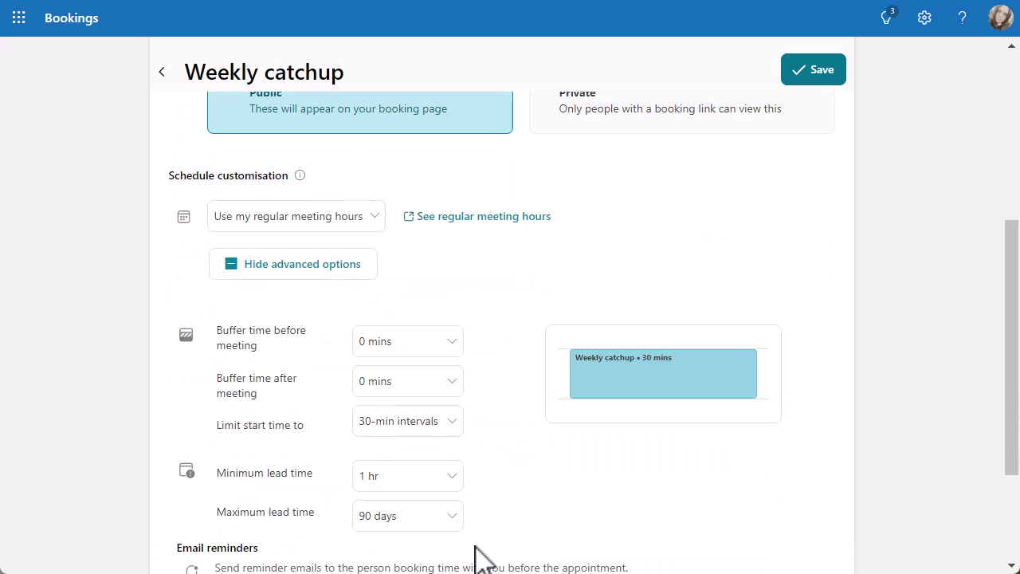
pyautogui.click(454, 374)
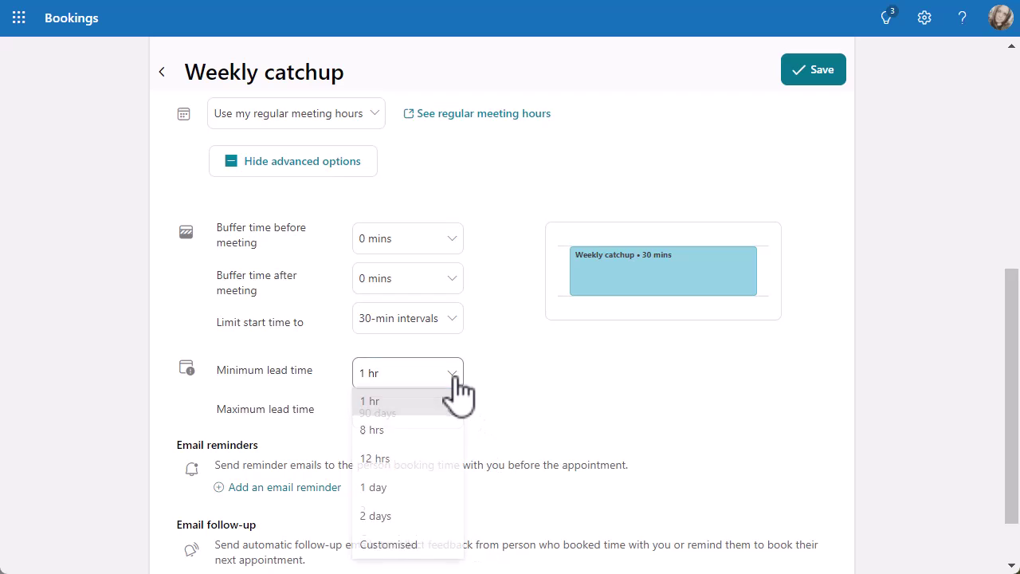
pyautogui.click(373, 490)
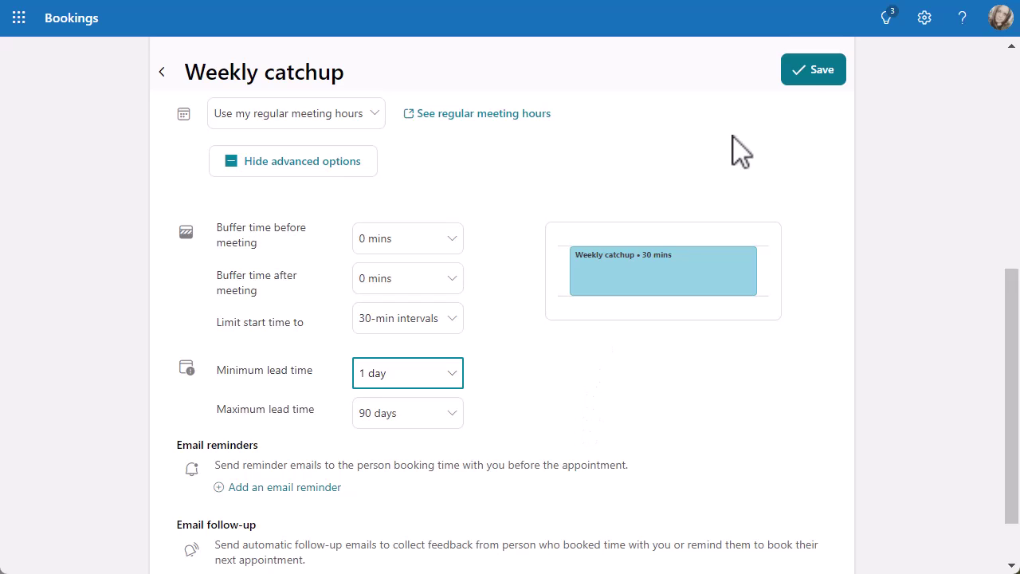
pyautogui.click(814, 78)
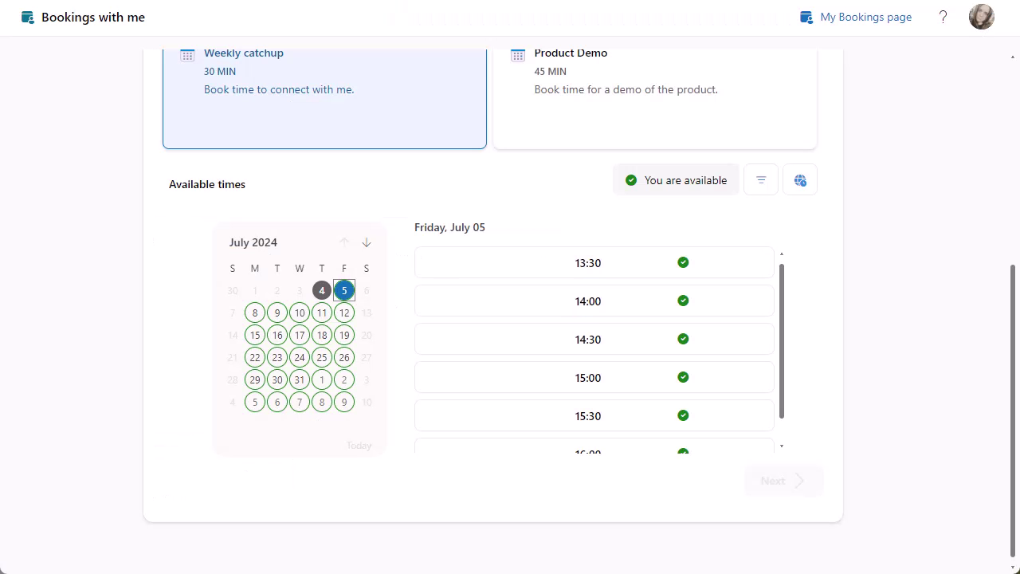
# Select Product Demo on the booking page, showing Tuesday, July 09 slots from 14:15 to 15:45.
pyautogui.scroll(2, 86, 175)
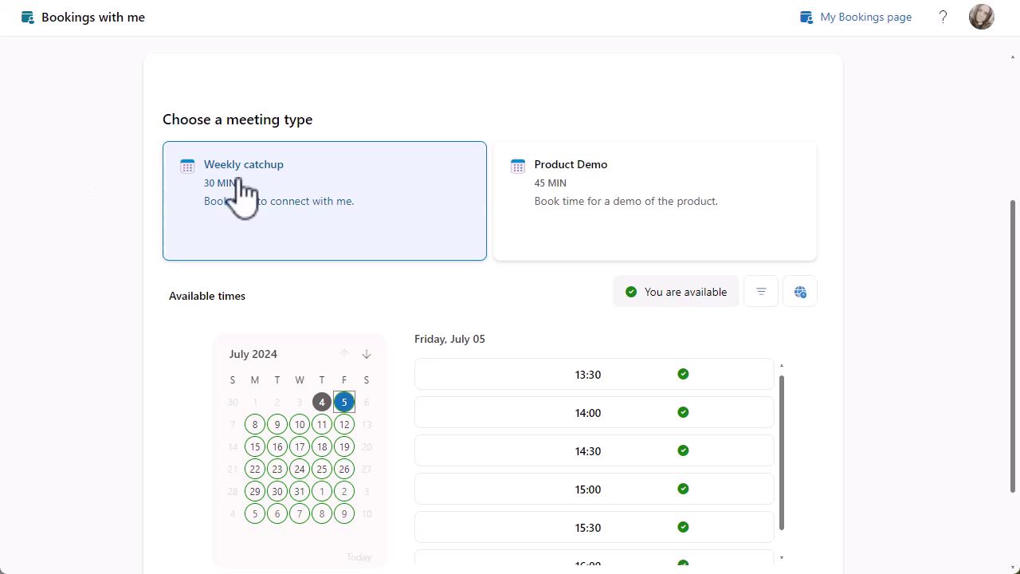
pyautogui.click(644, 206)
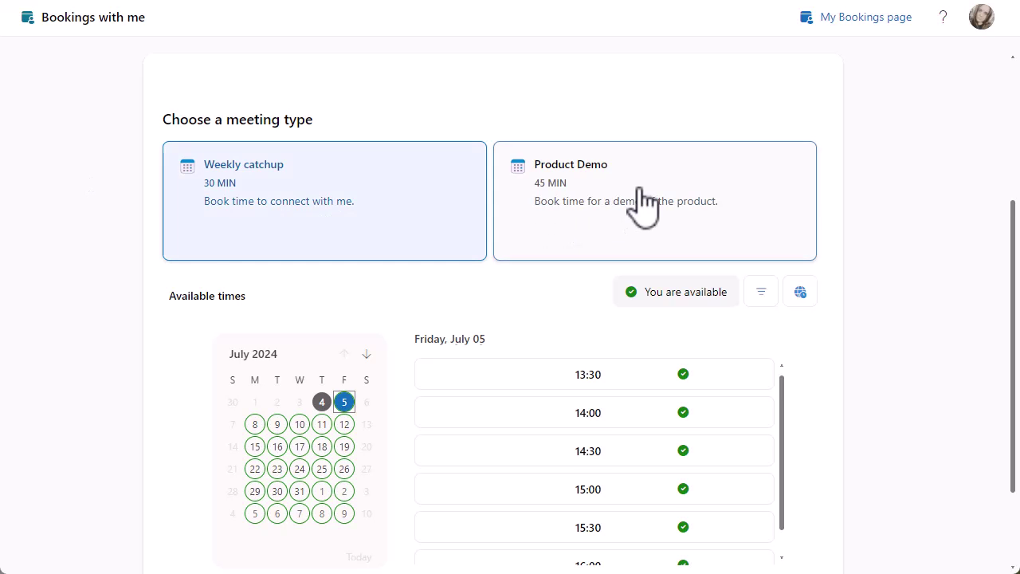
pyautogui.scroll(-2, 644, 206)
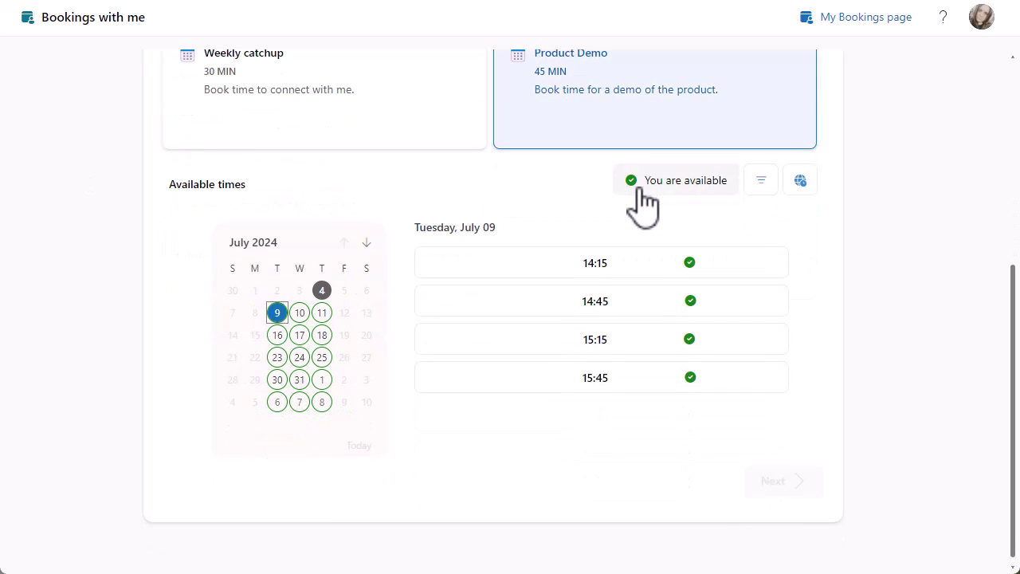
pyautogui.click(390, 131)
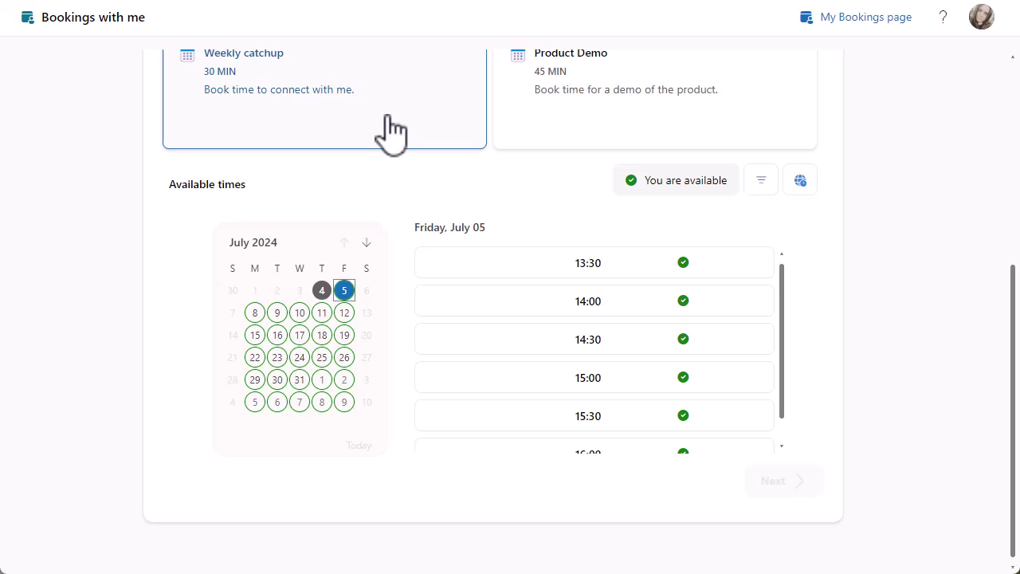
pyautogui.click(592, 146)
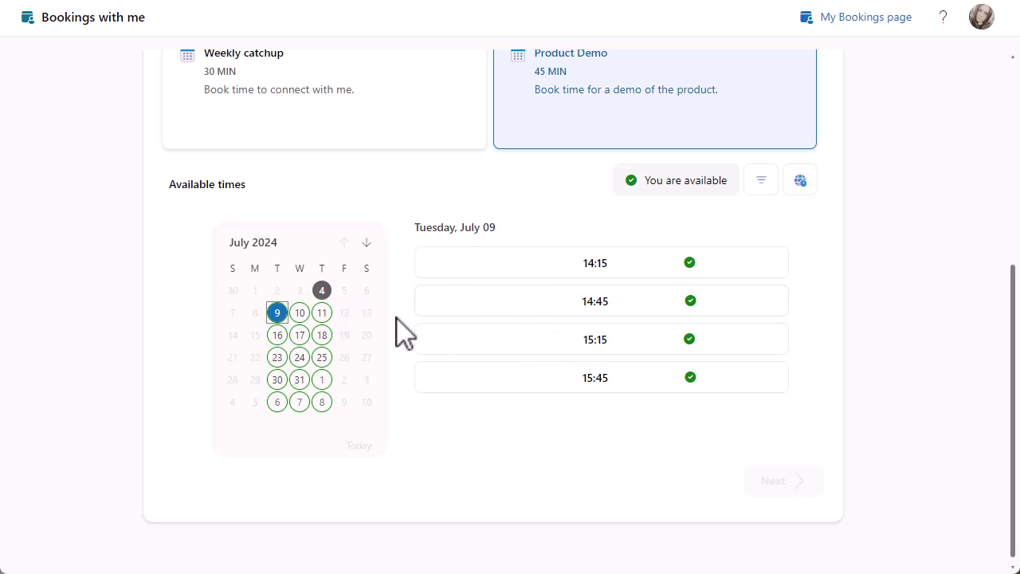
# Book the 15:15–16:00 Product Demo slot on Tuesday, July 9 as a test and dismiss the Booked! confirmation.
pyautogui.click(580, 351)
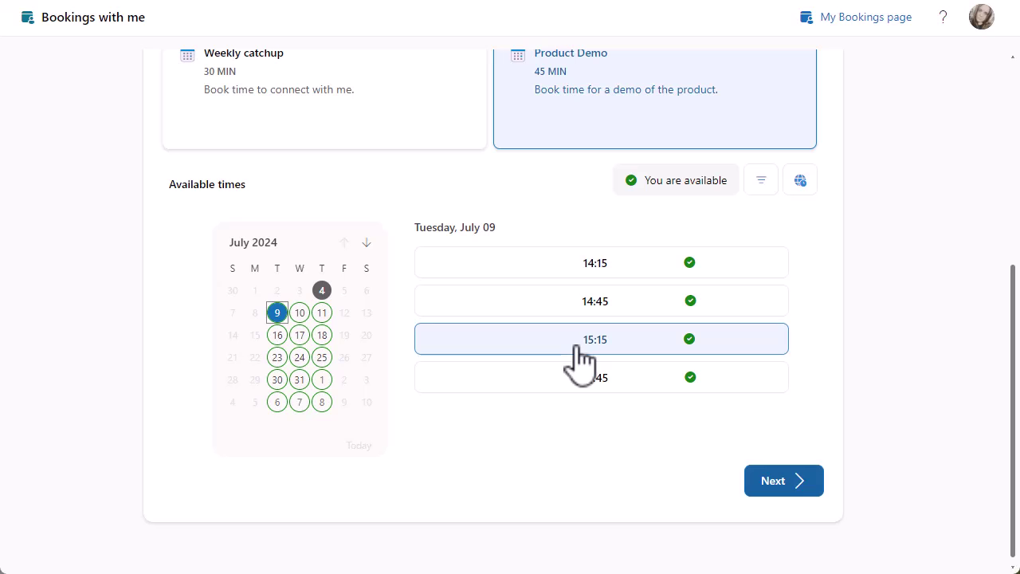
pyautogui.click(769, 481)
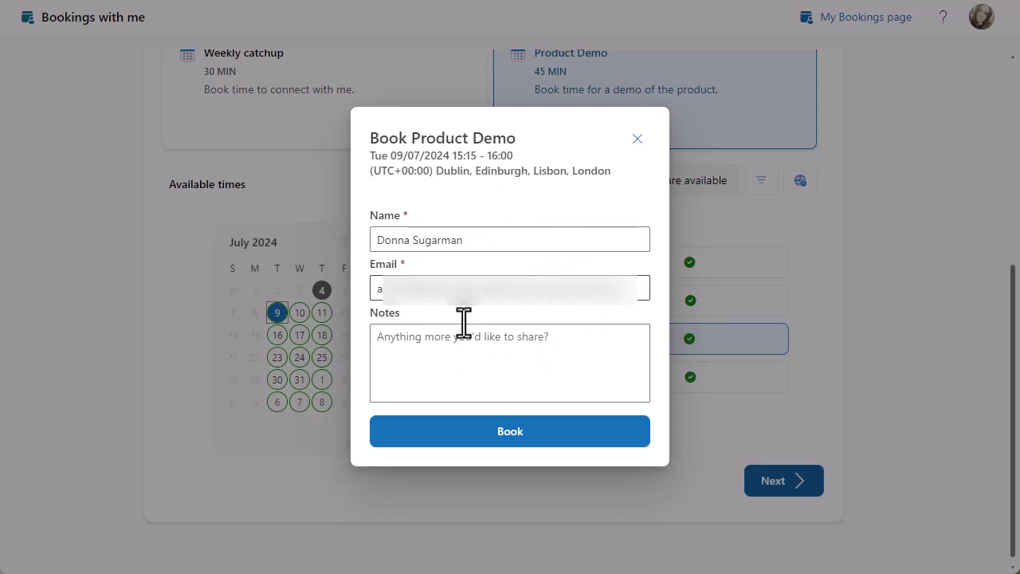
pyautogui.click(416, 349)
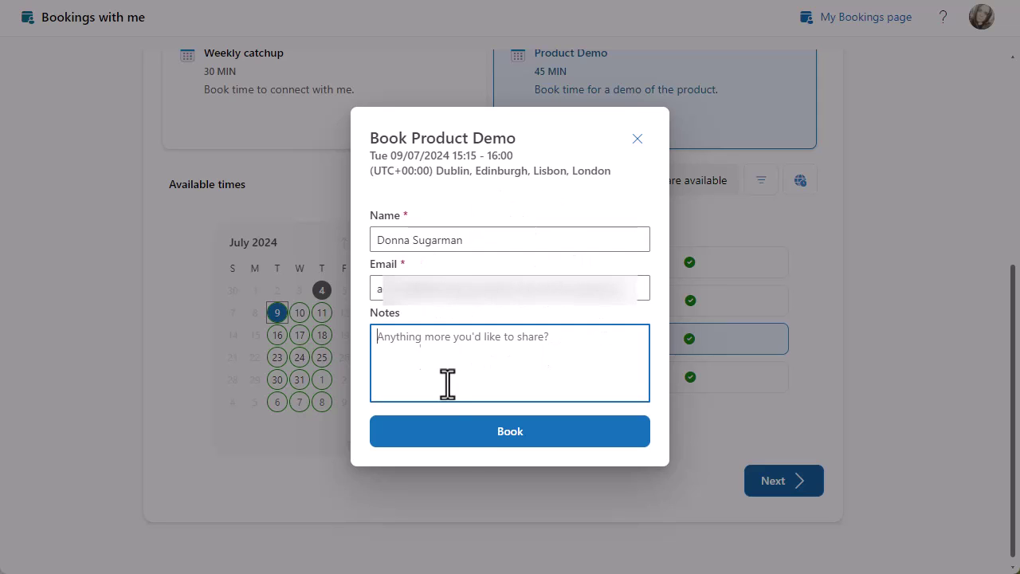
pyautogui.click(466, 431)
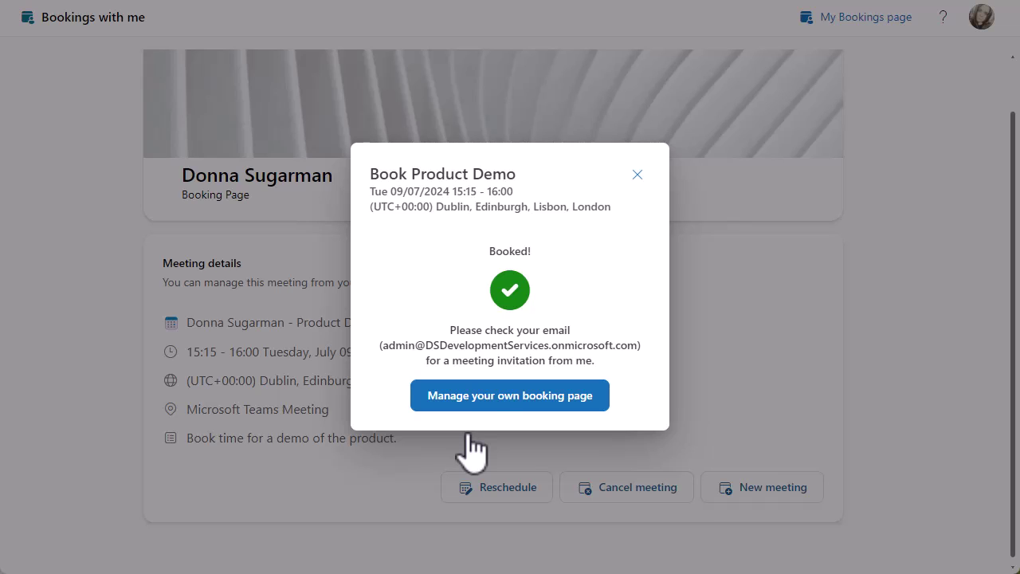
pyautogui.press('Escape')
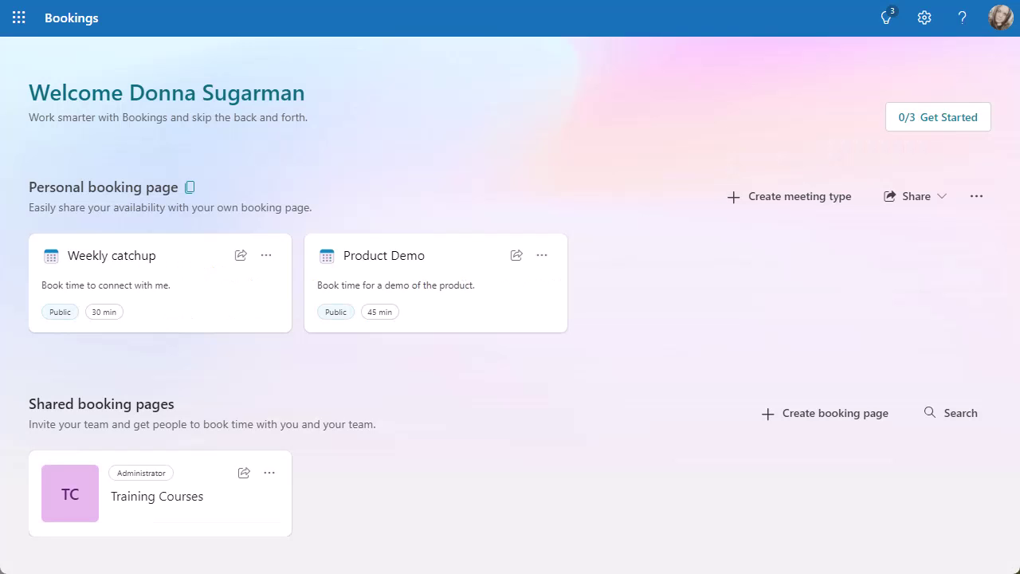
# Change Weekly catchup to private, then reopen its options menu to check it.
pyautogui.click(266, 256)
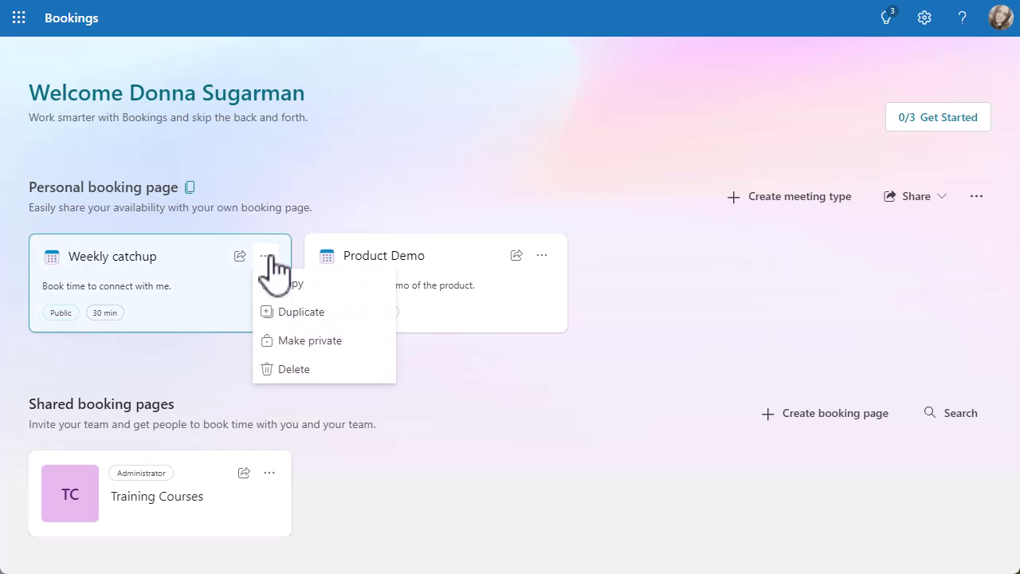
pyautogui.click(322, 343)
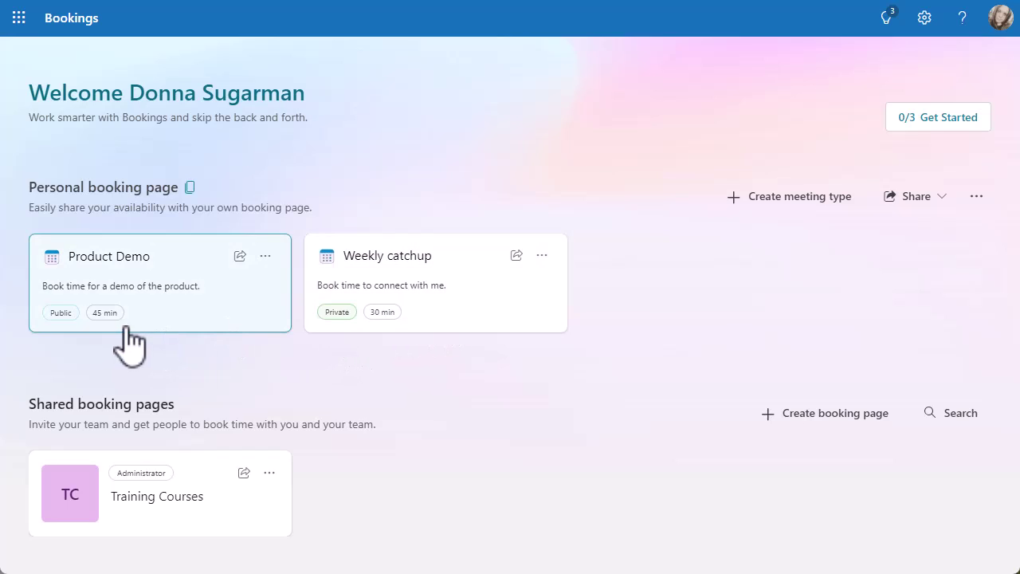
pyautogui.click(541, 255)
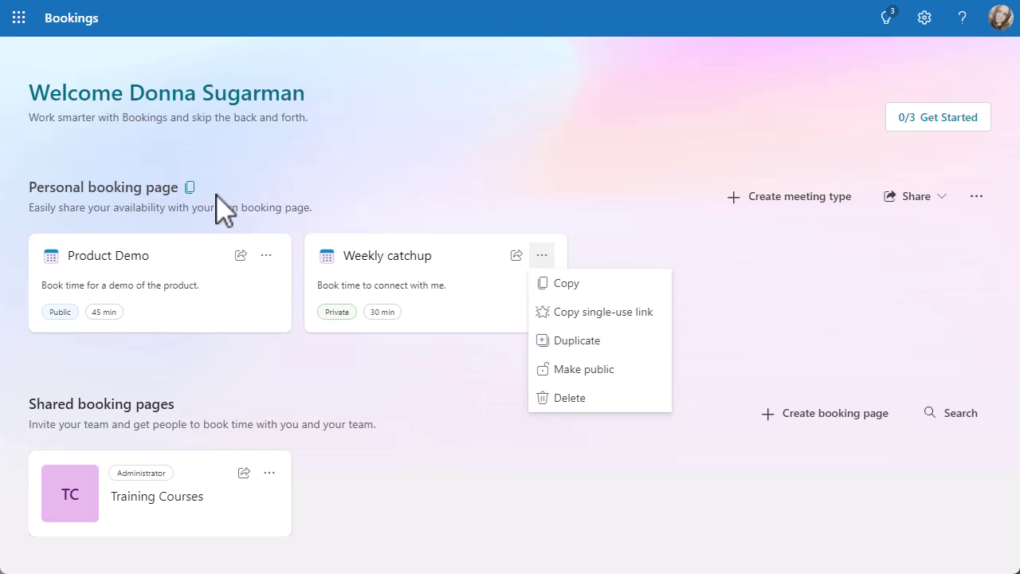
# Copy the Personal booking page link, which now lists only Product Demo.
pyautogui.click(266, 255)
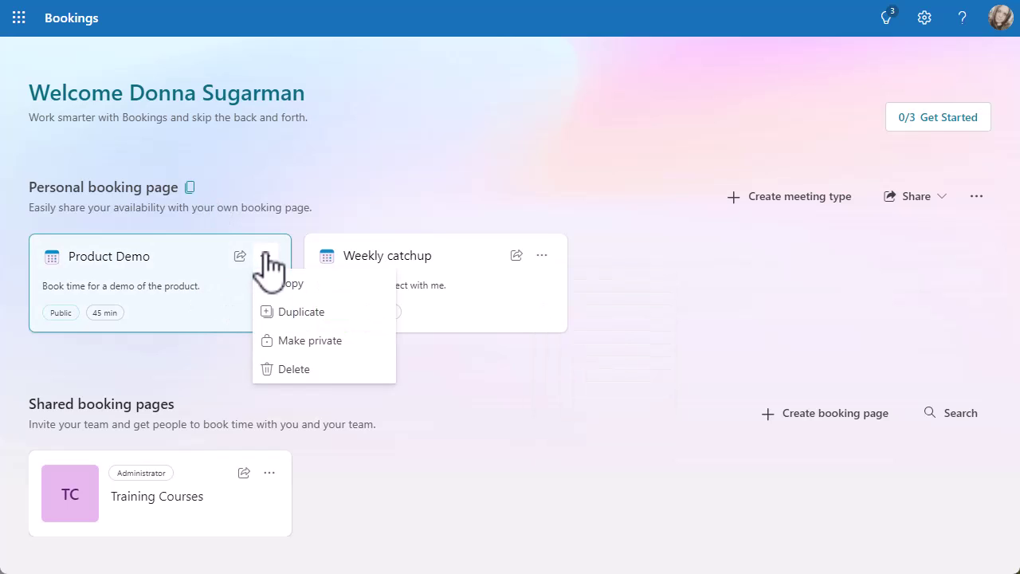
pyautogui.click(268, 204)
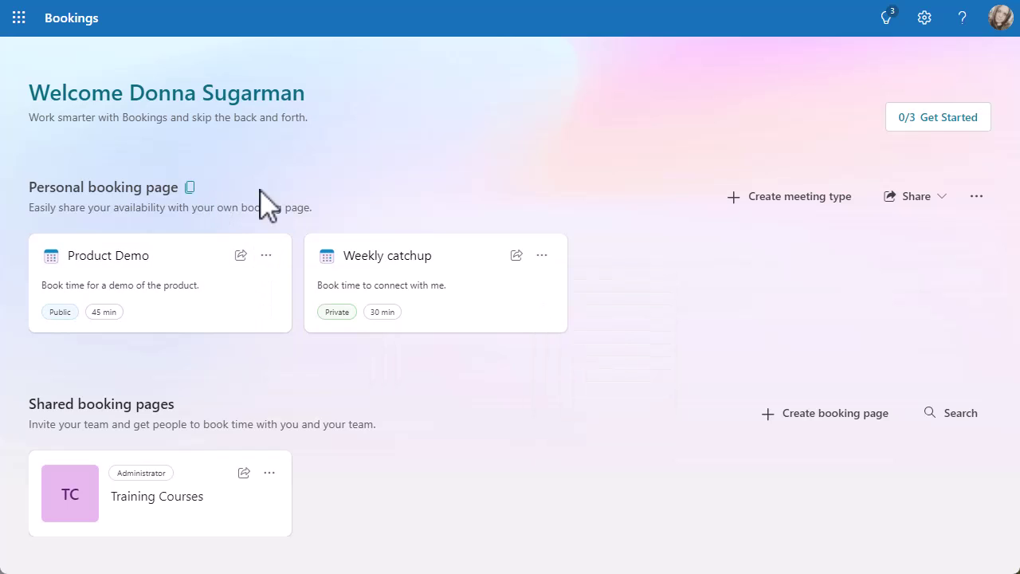
pyautogui.click(189, 188)
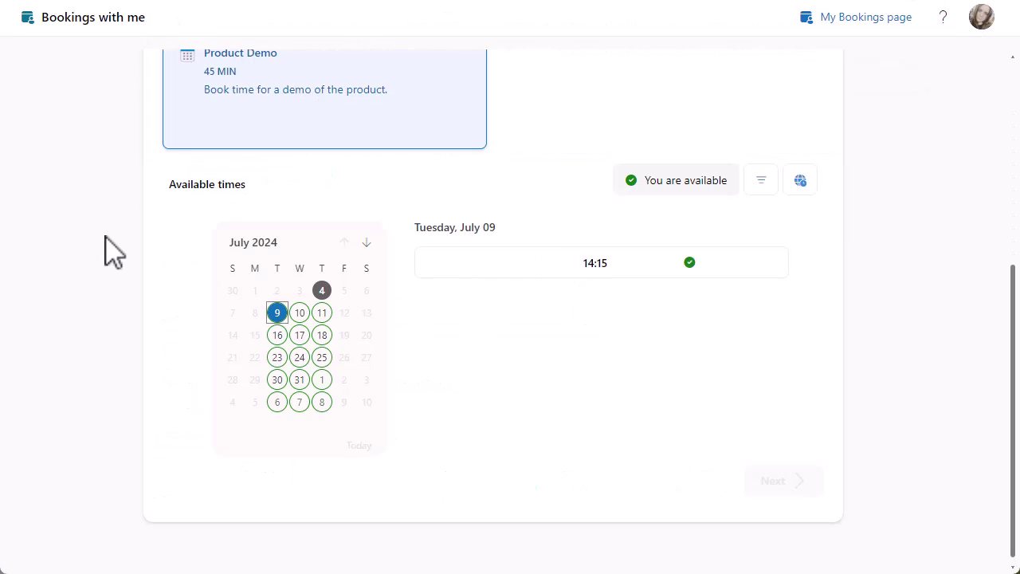
# Copy a single-use link for Weekly catchup and paste it into a new tab.
pyautogui.scroll(1, 84, 263)
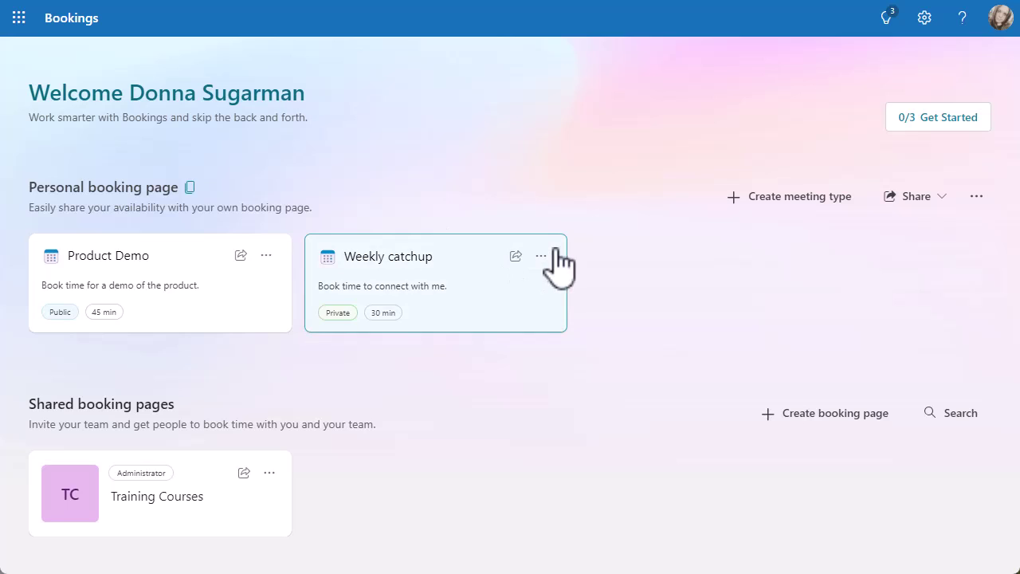
pyautogui.click(542, 257)
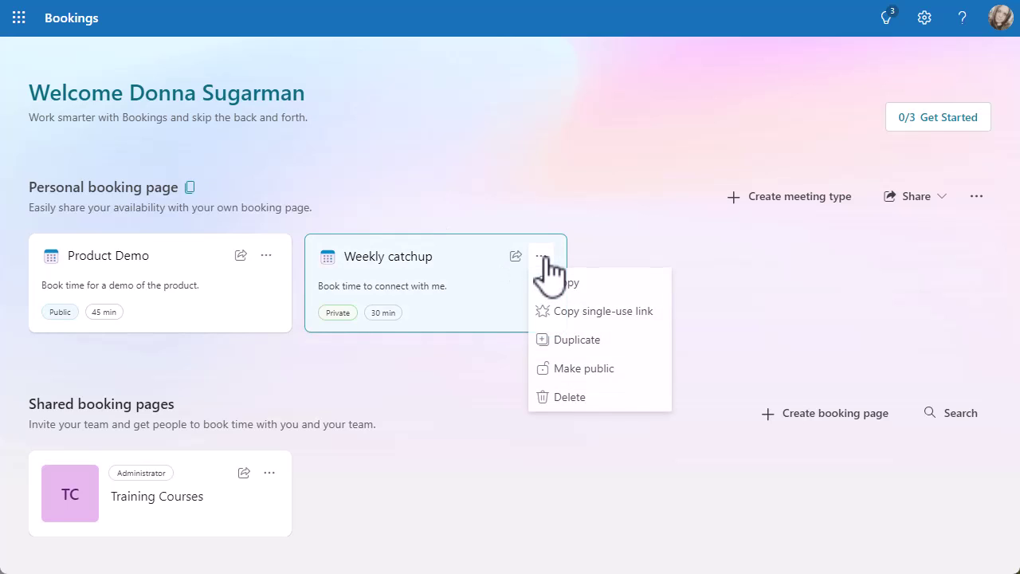
pyautogui.click(581, 310)
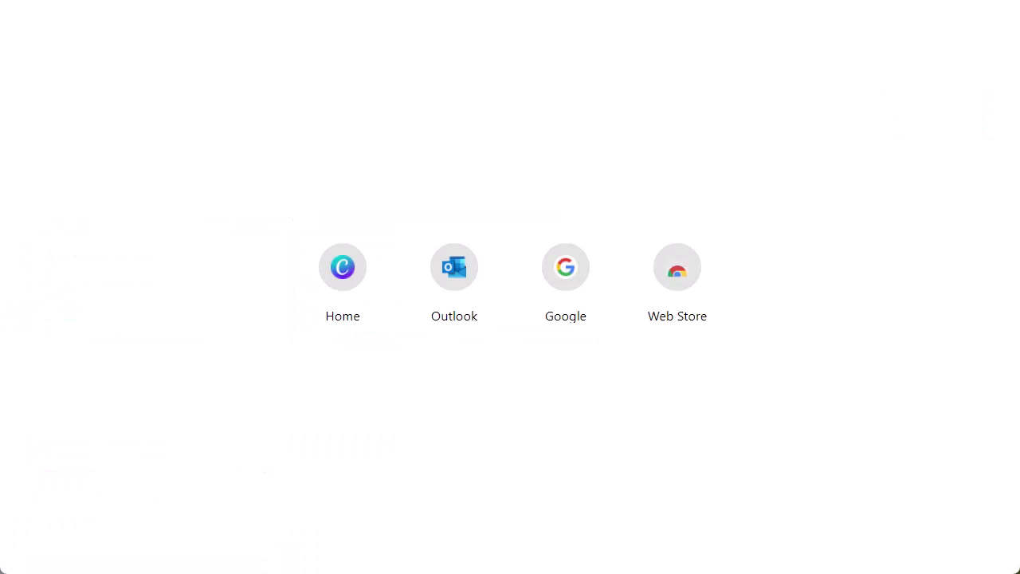
pyautogui.hotkey('ctrl', 'v')
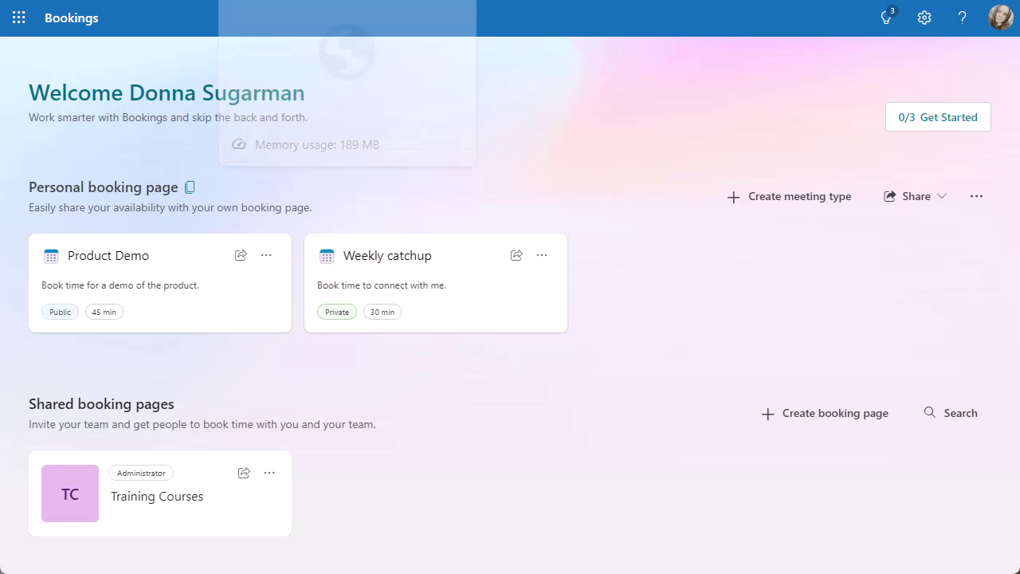
# Show the options menu for the private 30-minute Weekly catchup card.
pyautogui.click(541, 255)
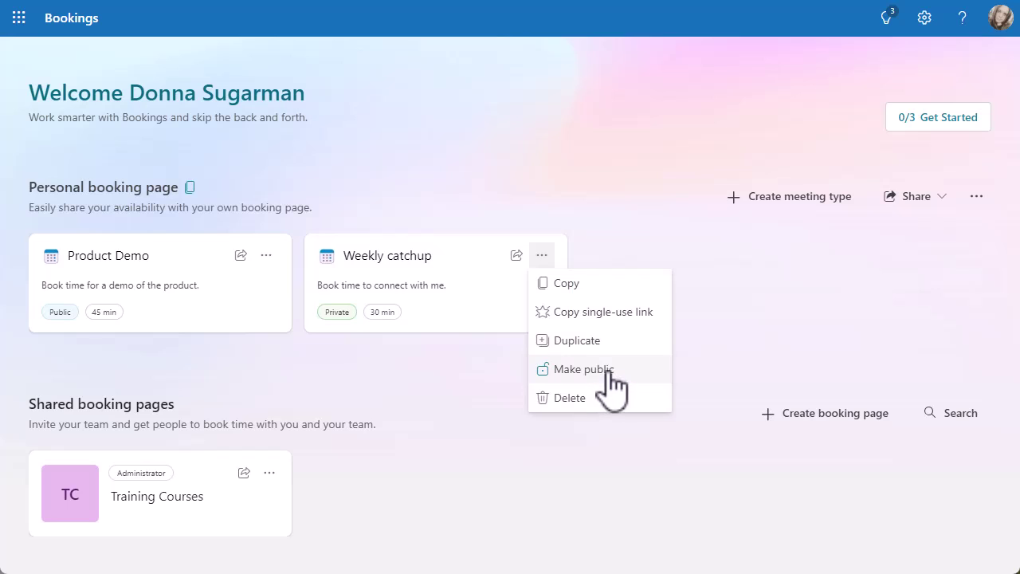